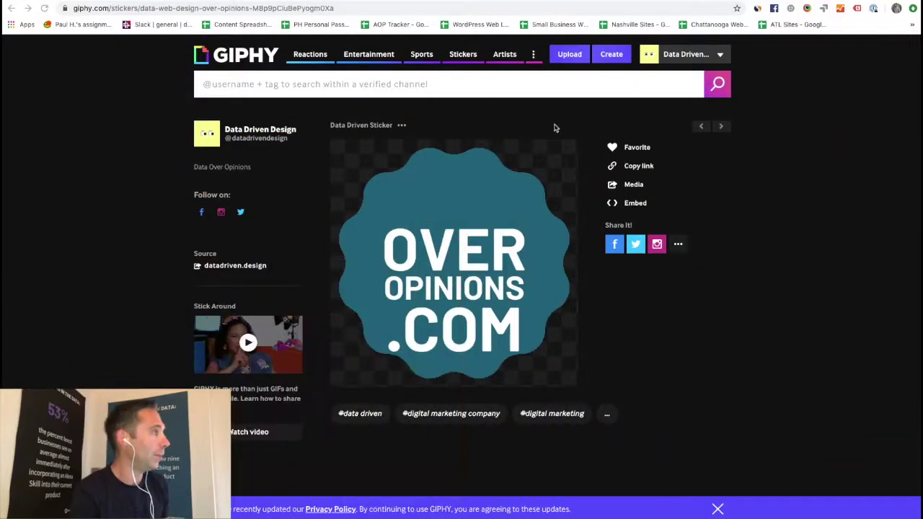
Open Settings from the Data Driven Design account menu at top right.
mouse_move(728, 63)
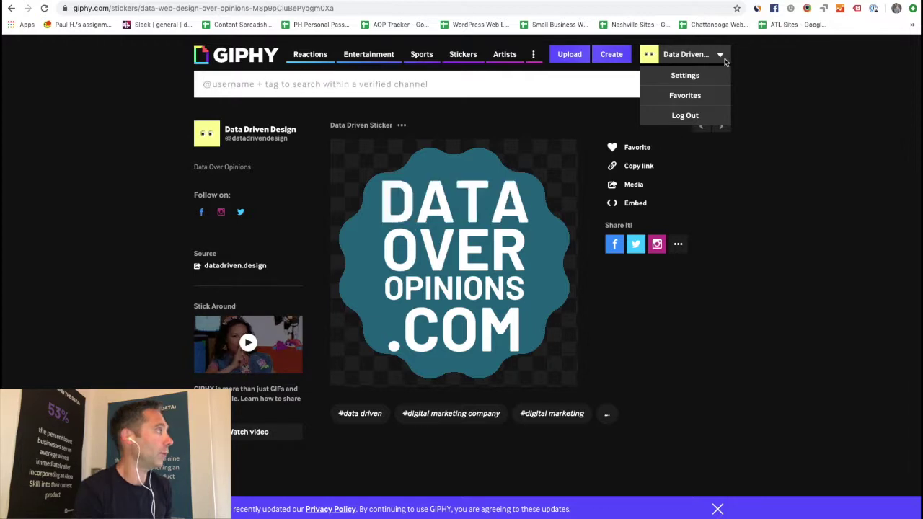
left_click(685, 77)
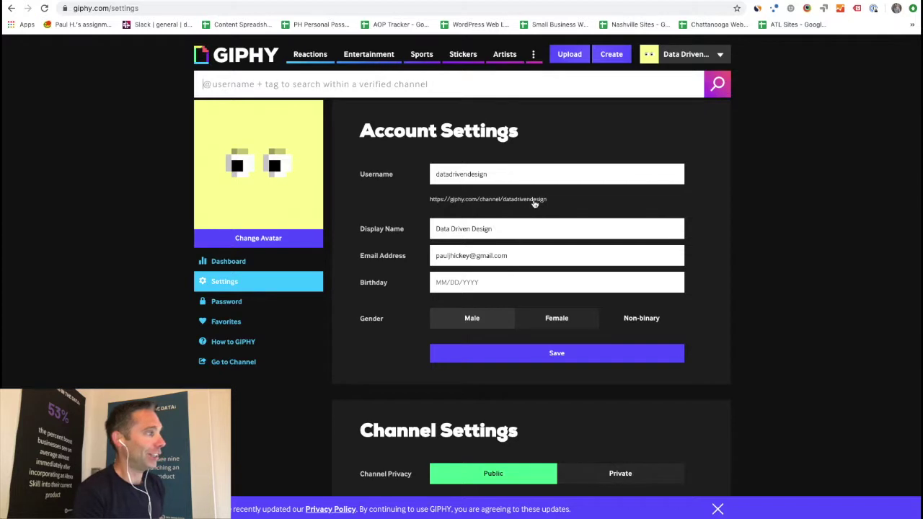
Go to the GIPHY Support help site via Support under About in the ⋮ more menu.
mouse_move(689, 57)
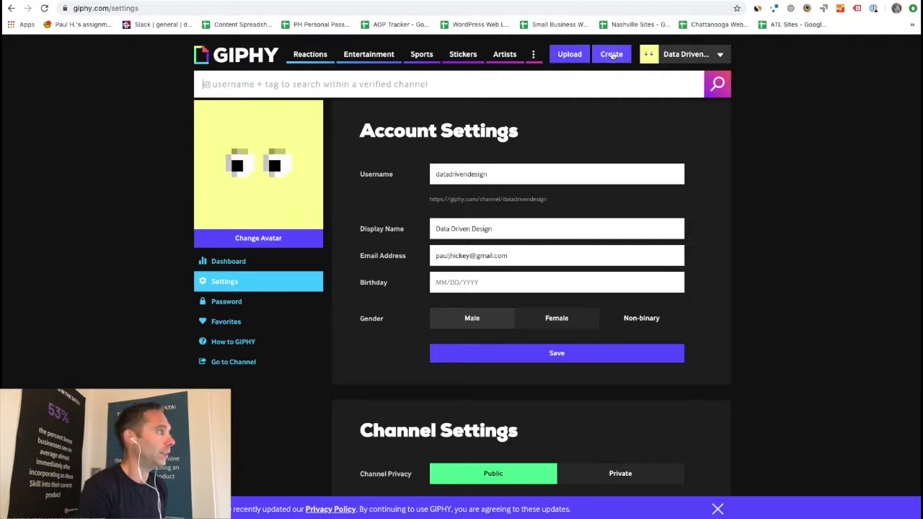
mouse_move(533, 57)
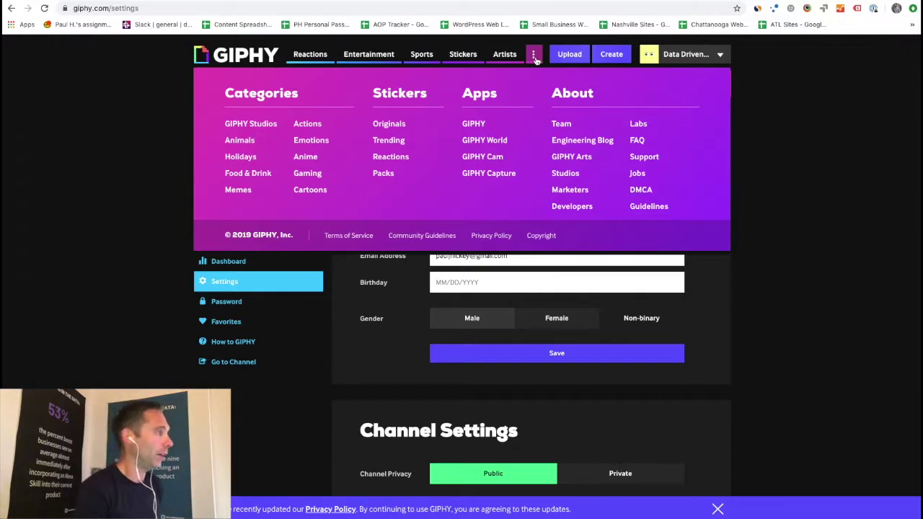
left_click(646, 161)
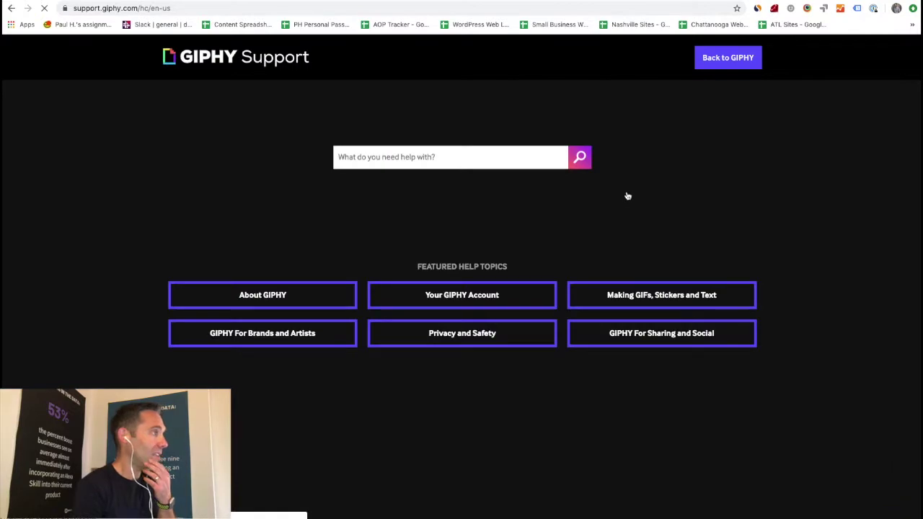
Open the GIPHY For Brands and Artists help topic, then its contact request form.
left_click(281, 339)
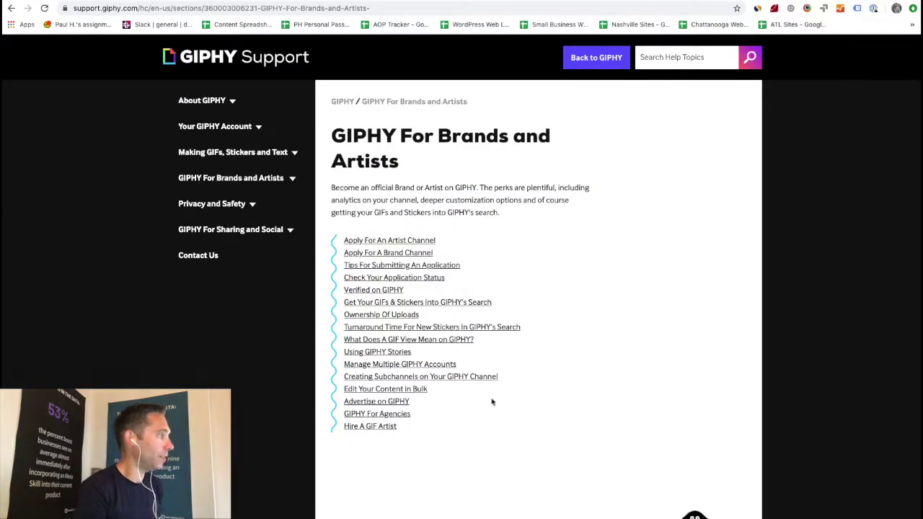
left_click(210, 259)
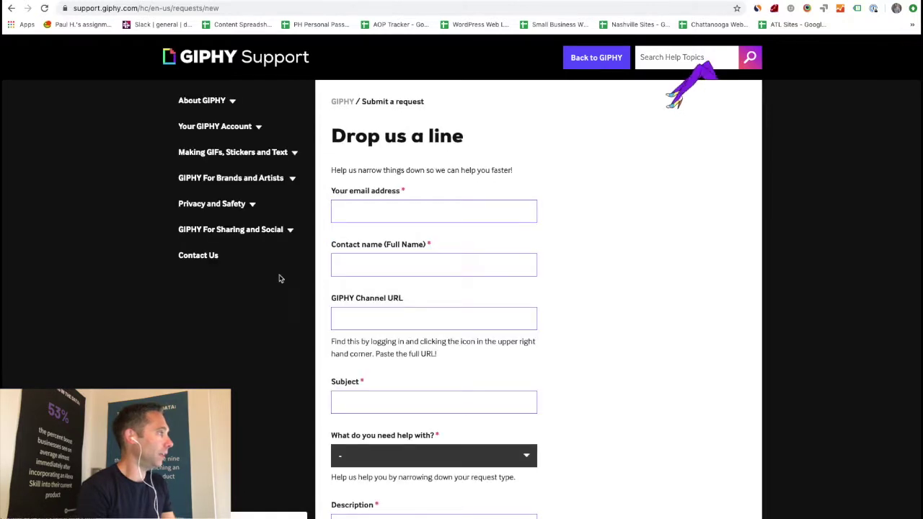
Dismiss the e-mail autofill and set the help type to GIPHY for Brands > Becoming verified.
left_click(487, 209)
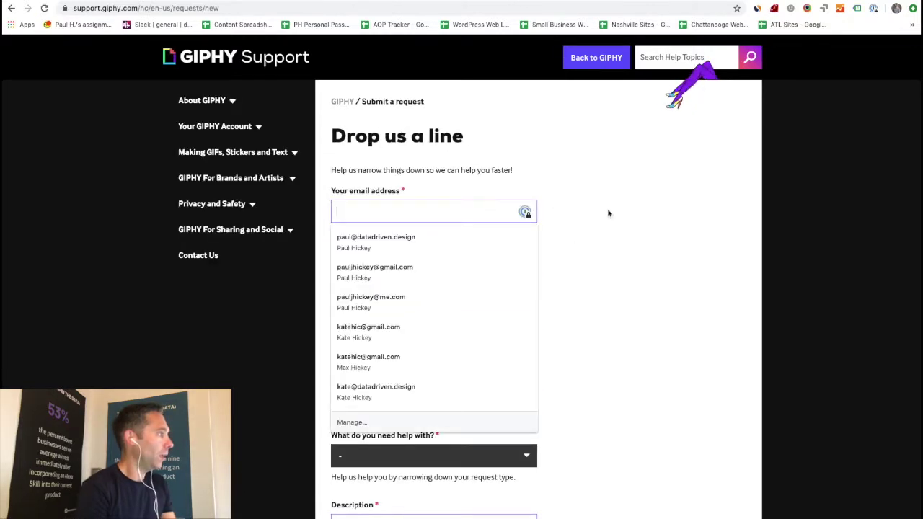
left_click(633, 221)
scroll(633, 245, "down", 3)
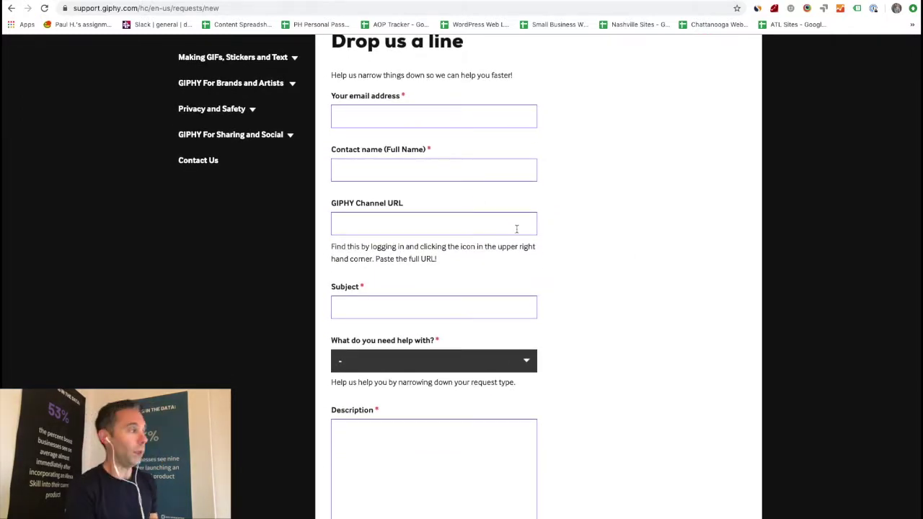
scroll(519, 230, "down", 3)
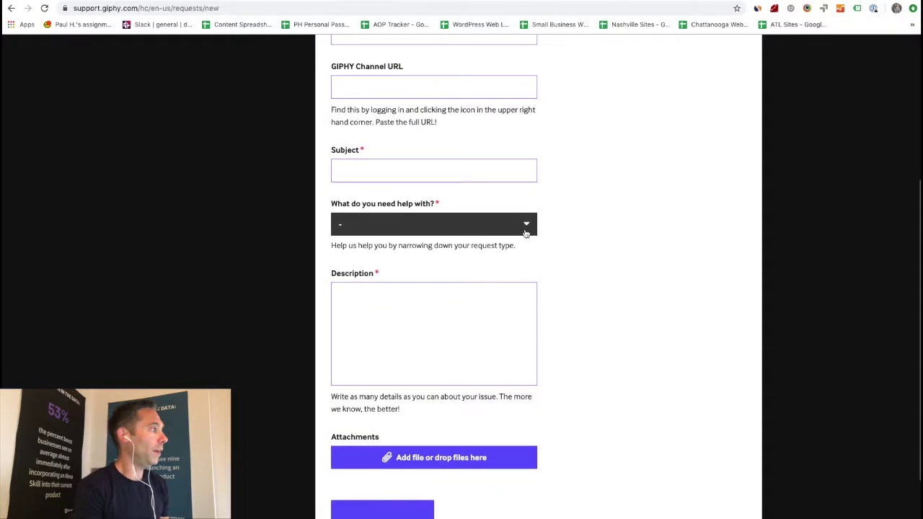
left_click(525, 231)
scroll(483, 309, "down", 1)
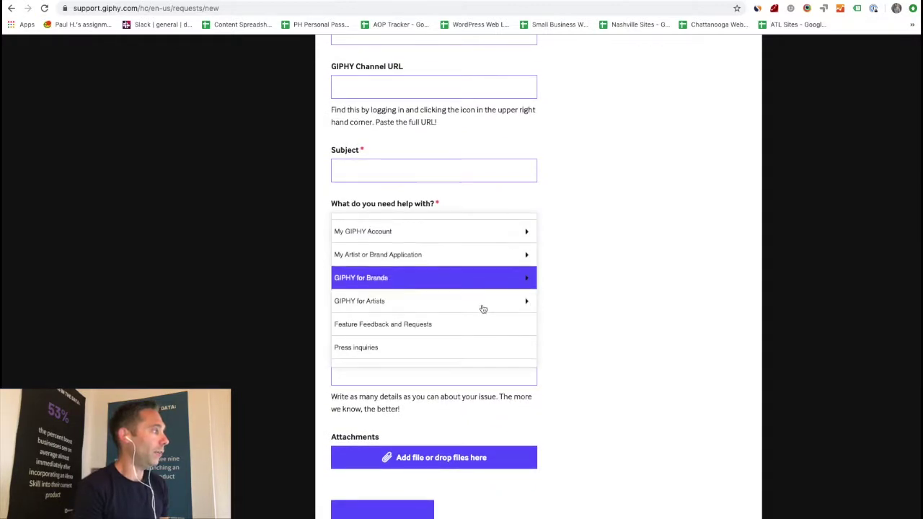
scroll(483, 309, "down", 2)
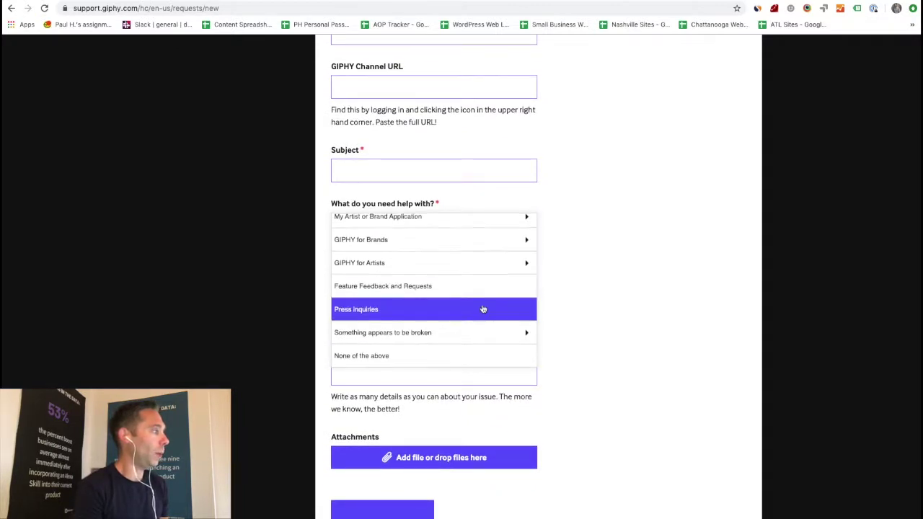
scroll(484, 308, "up", 1)
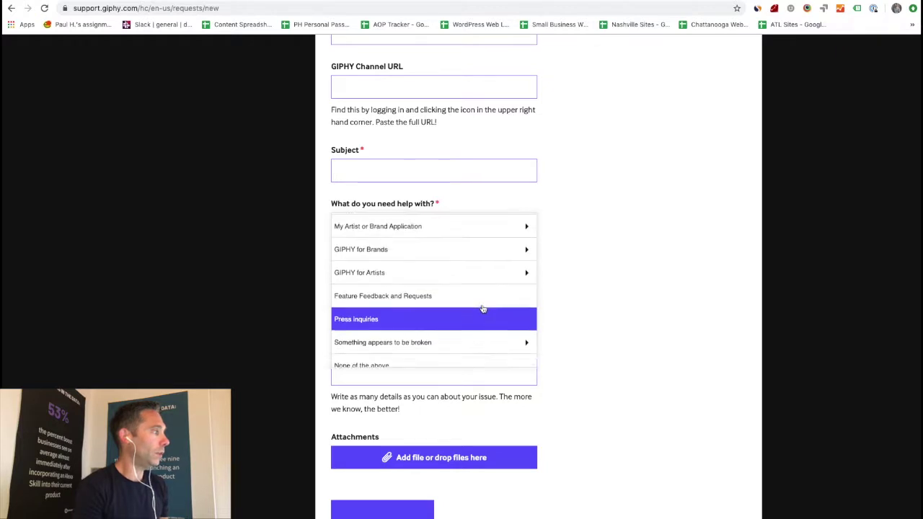
left_click(483, 263)
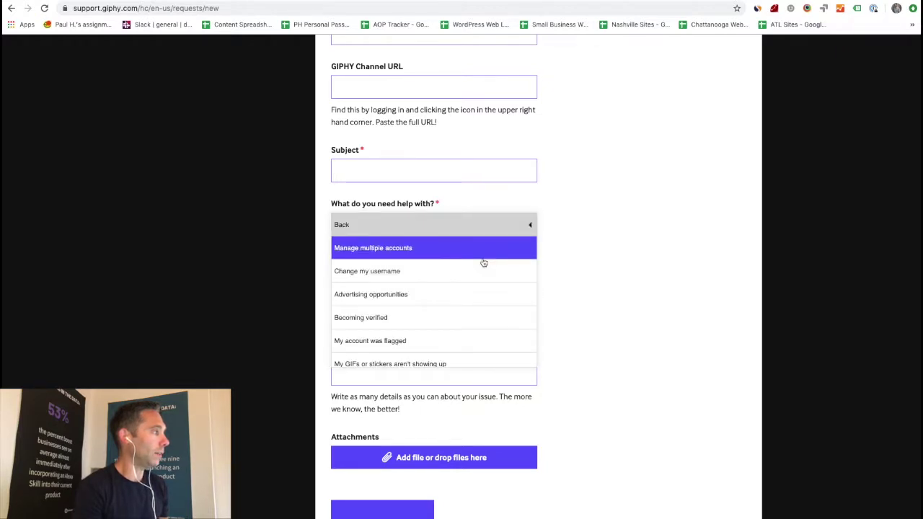
left_click(455, 315)
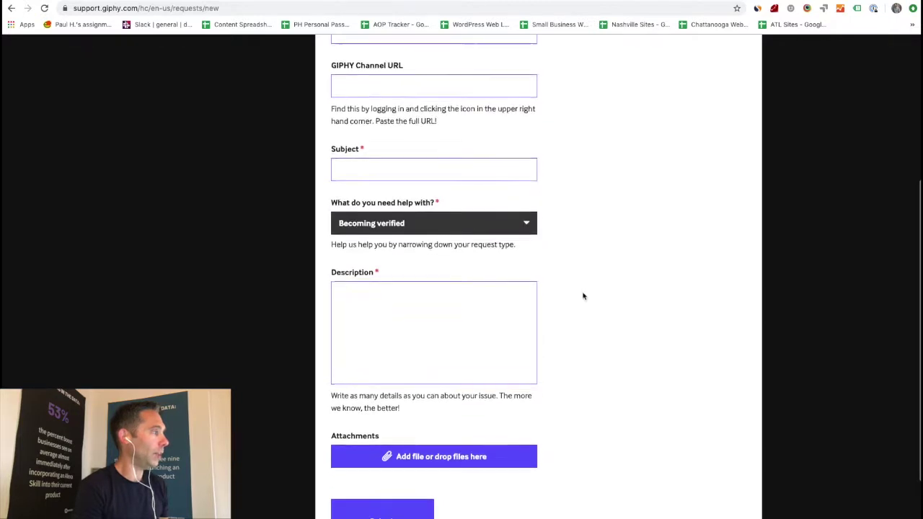
Scroll through the rest of the request form, then move to the next browser tab.
scroll(583, 296, "down", 1)
scroll(583, 296, "down", 1)
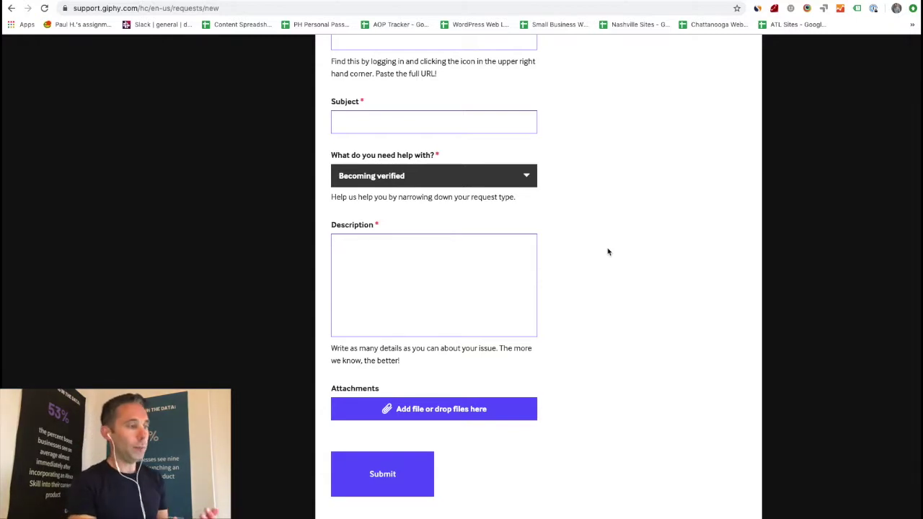
scroll(608, 252, "down", 1)
scroll(608, 252, "up", 3)
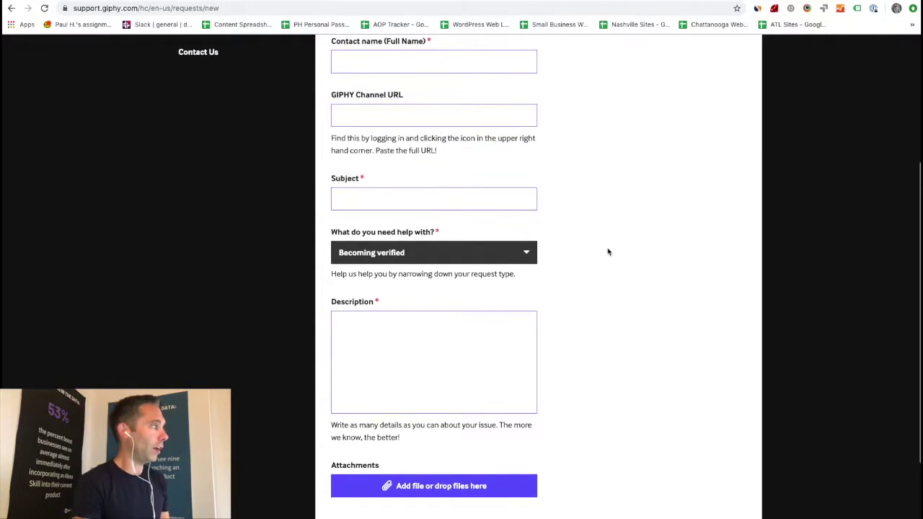
scroll(608, 252, "down", 3)
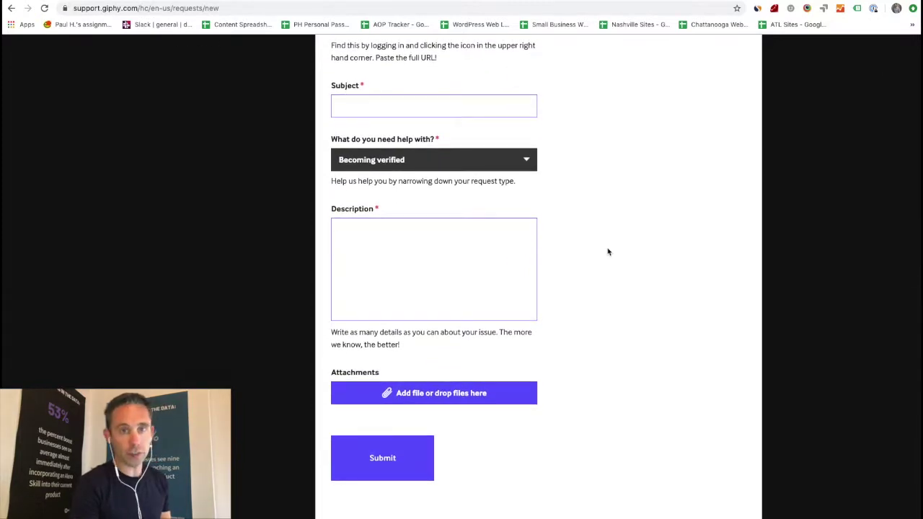
scroll(607, 252, "up", 5)
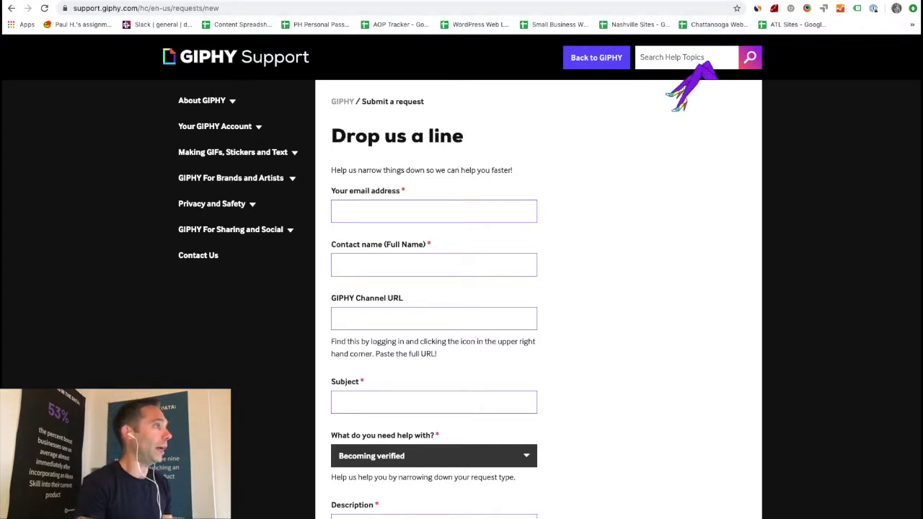
key("ctrl+Tab")
key("ctrl+Tab")
key("ctrl+Tab")
key("ctrl+Tab")
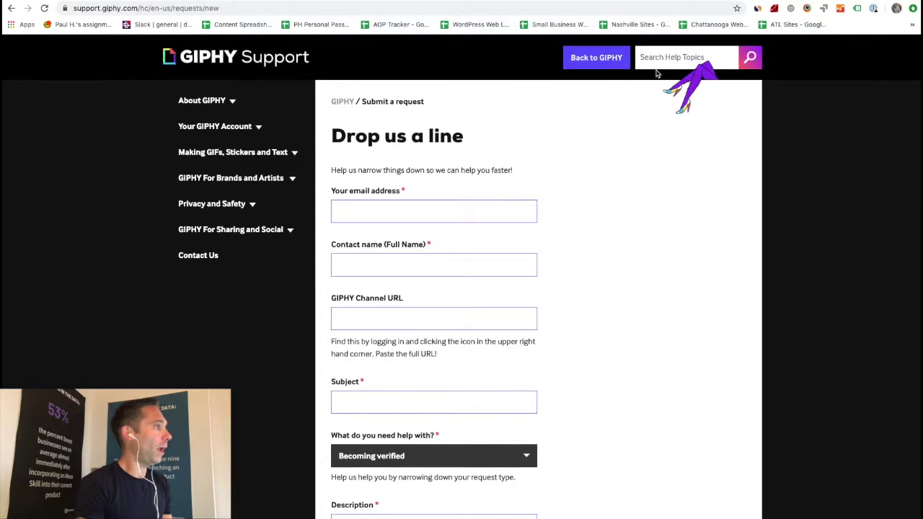
Return to the main GIPHY site and reopen Account Settings from the account menu.
left_click(568, 57)
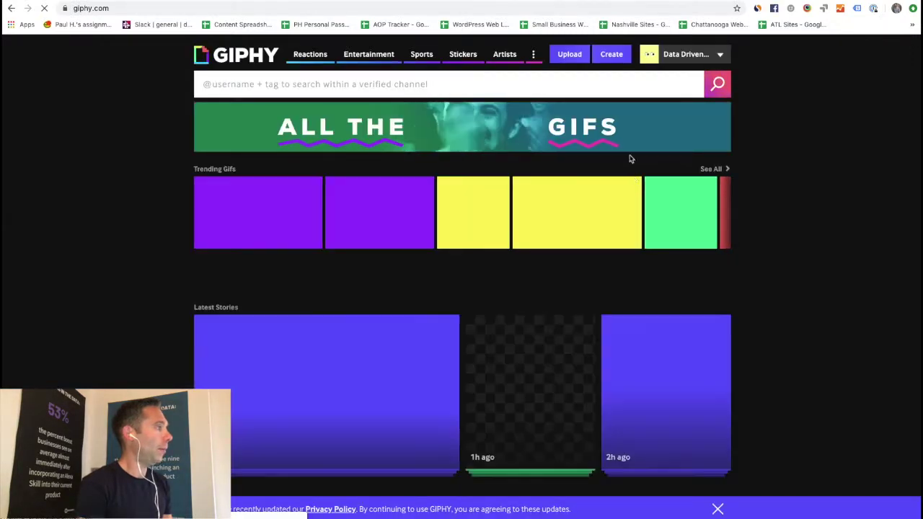
mouse_move(678, 55)
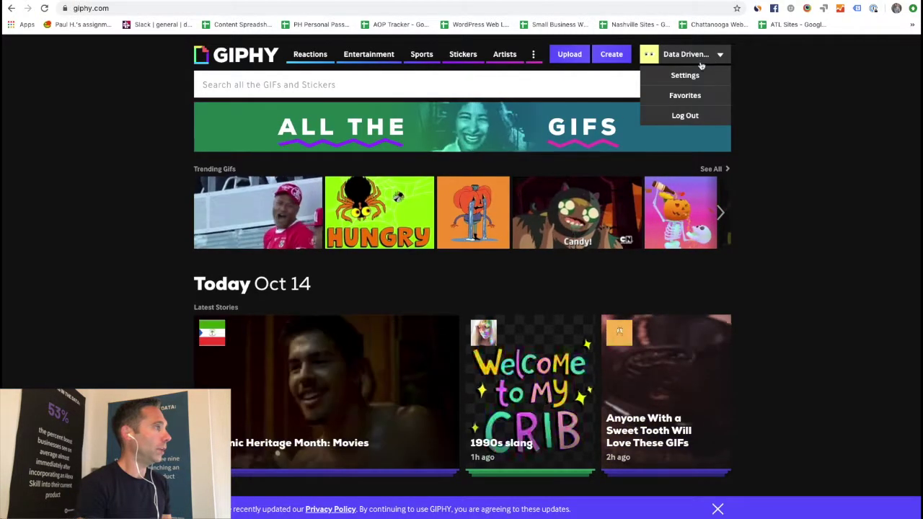
left_click(685, 77)
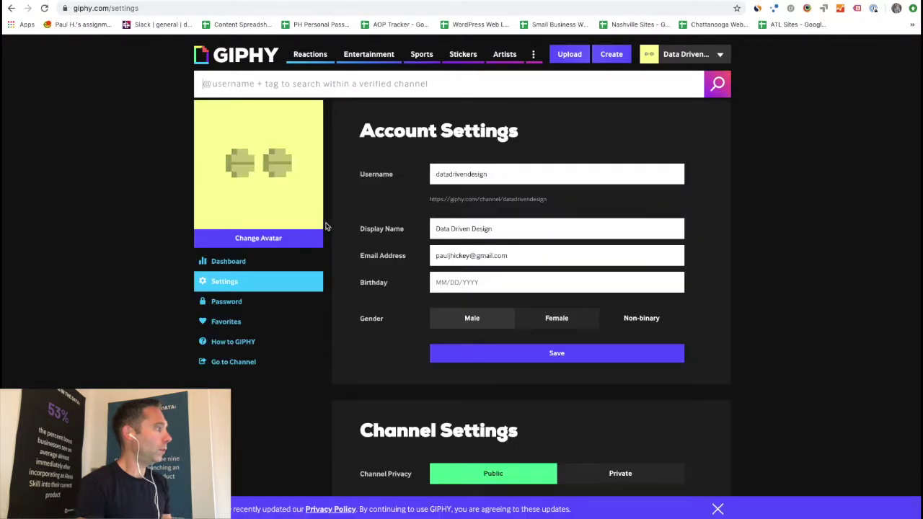
Visit the Upload page, come back to Account Settings, and select part of the channel URL.
left_click(581, 58)
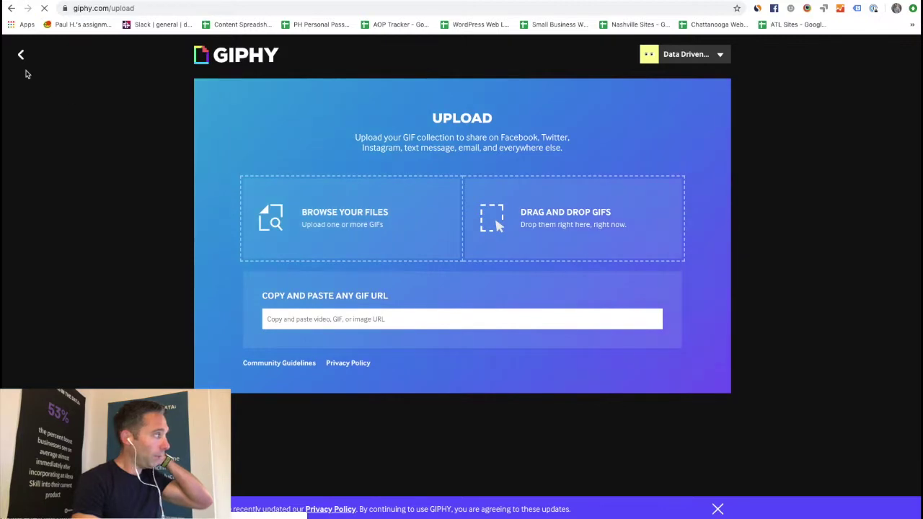
left_click(21, 57)
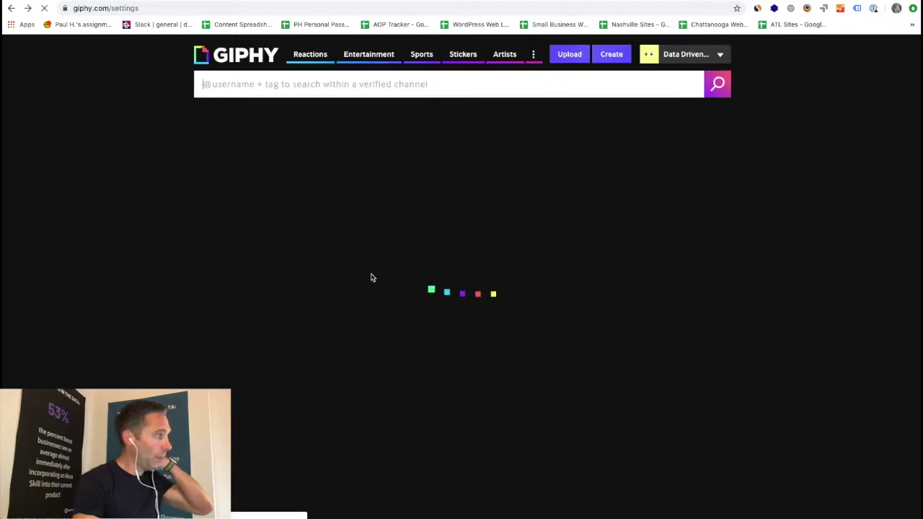
scroll(415, 278, "down", 5)
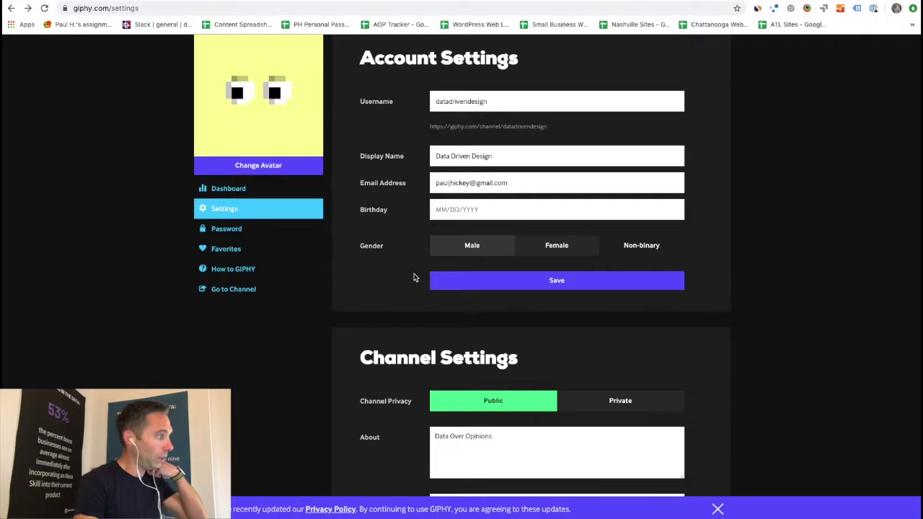
scroll(415, 278, "up", 5)
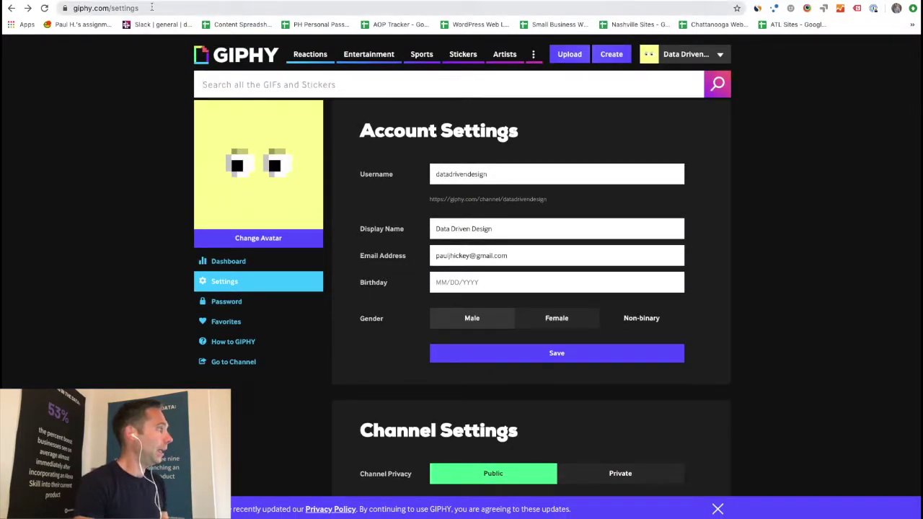
double_click(484, 205)
Copy the full channel URL and load the channel page from the address bar.
right_click(480, 203)
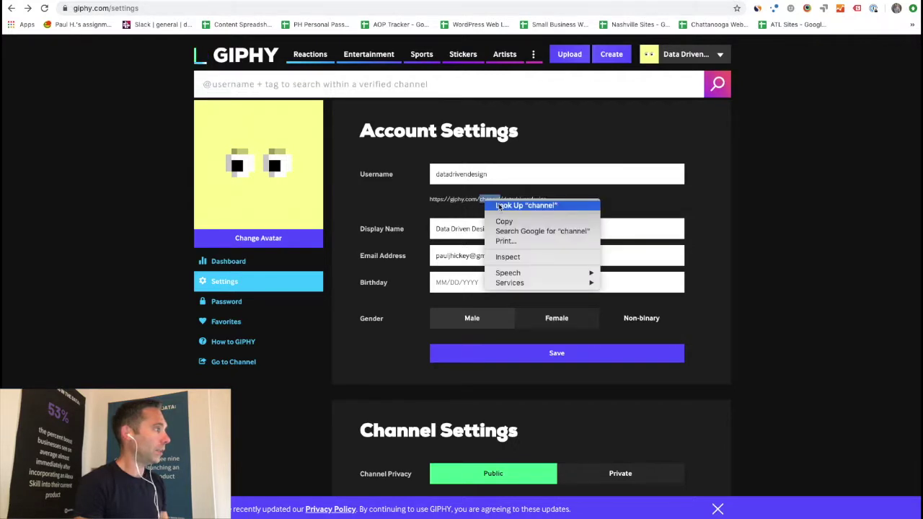
triple_click(478, 206)
right_click(478, 205)
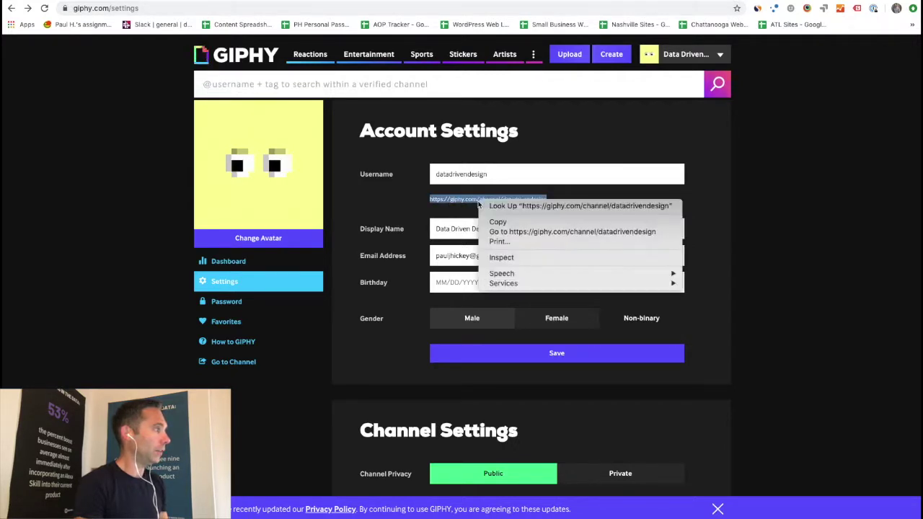
left_click(496, 221)
left_click(199, 11)
key("ctrl+v")
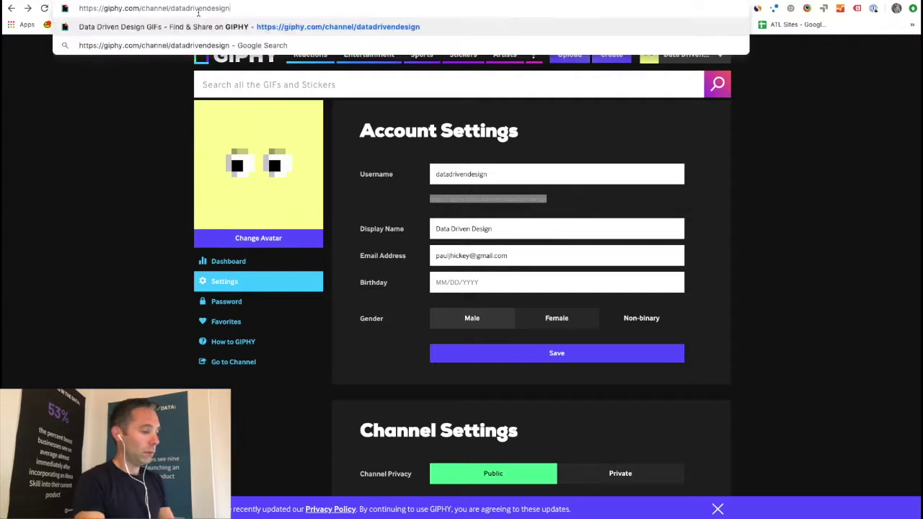
key("Return")
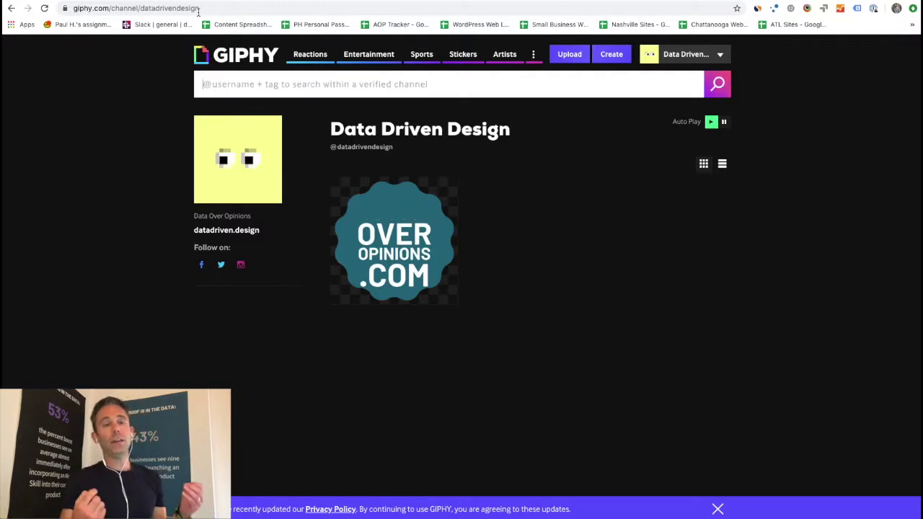
Open the DATA OVER OPINIONS .COM sticker's page, expand all its hashtags, then return to Canva.
mouse_move(398, 238)
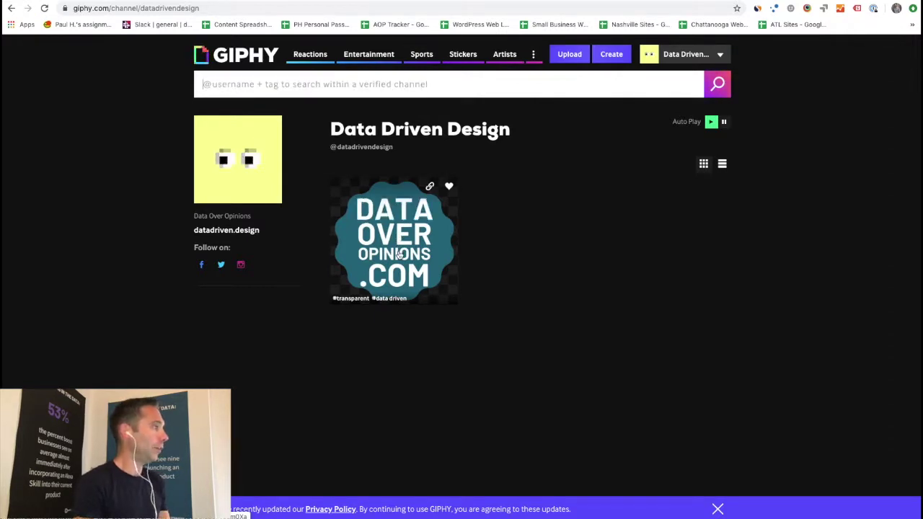
left_click(398, 254)
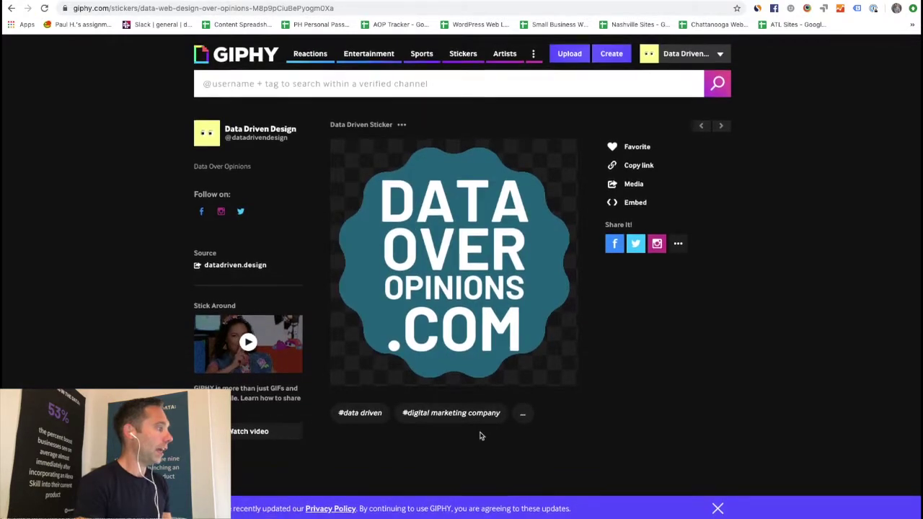
left_click(521, 417)
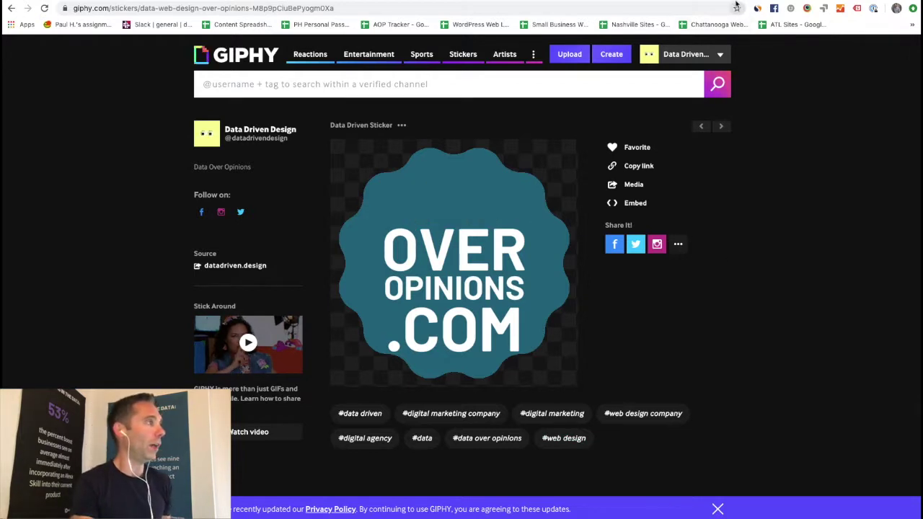
key("ctrl+Tab")
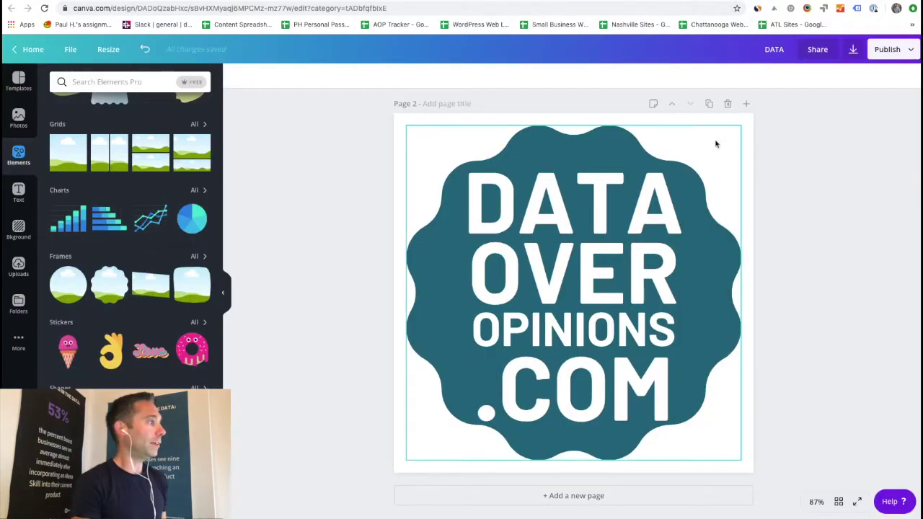
Duplicate the DATA OVER OPINIONS .COM page and replace DATA with NEW.
scroll(787, 123, "up", 5)
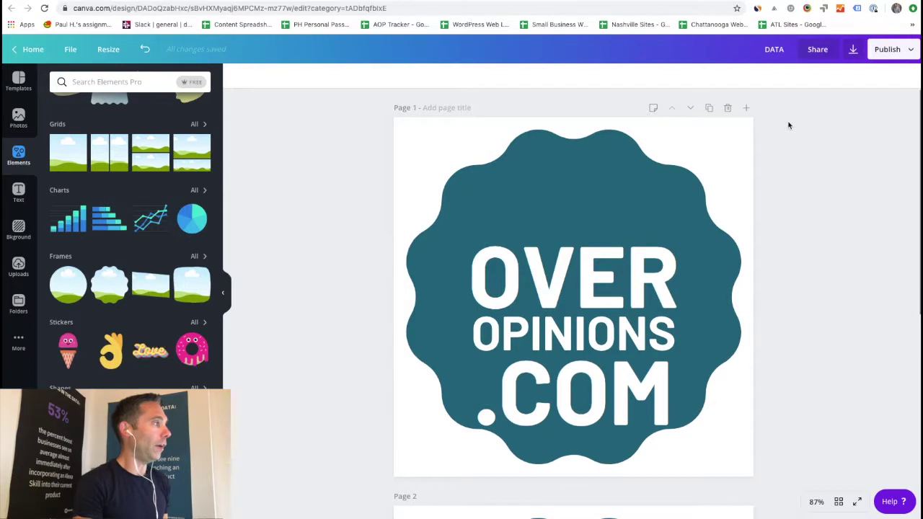
scroll(788, 125, "down", 5)
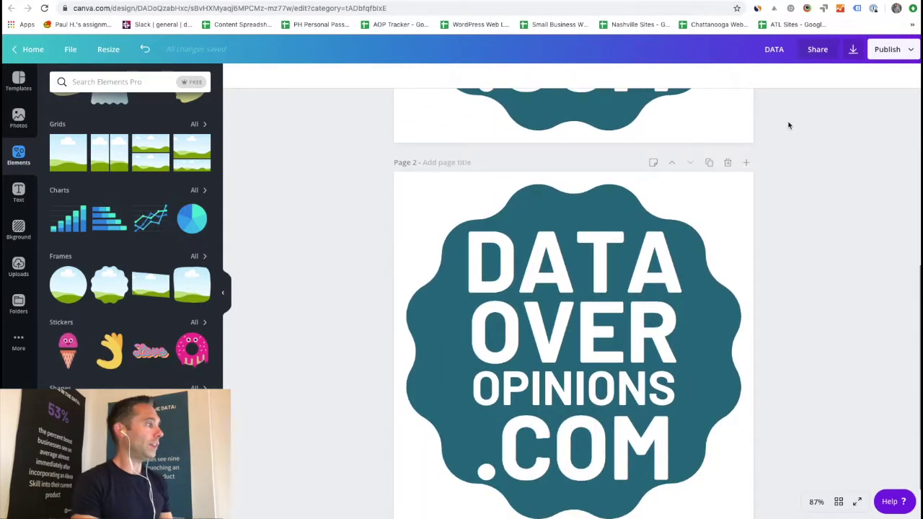
scroll(789, 125, "down", 2)
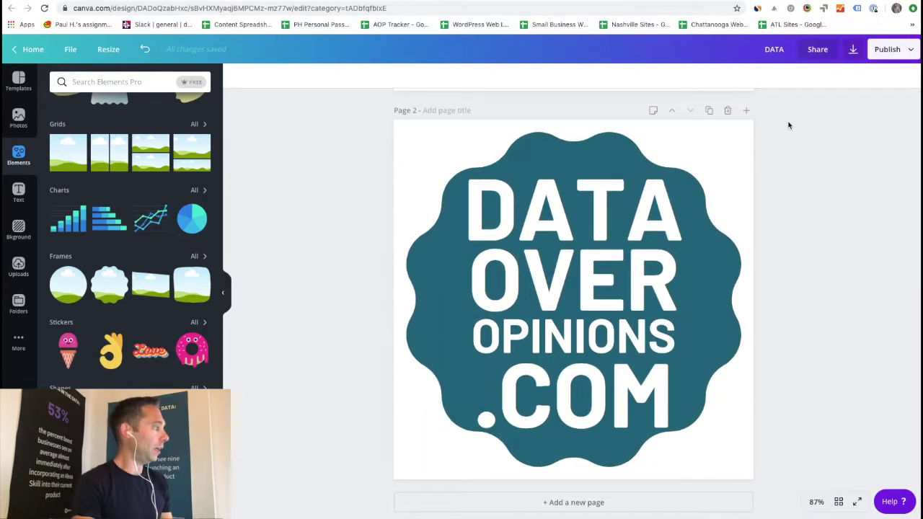
scroll(788, 126, "down", 1)
left_click(709, 105)
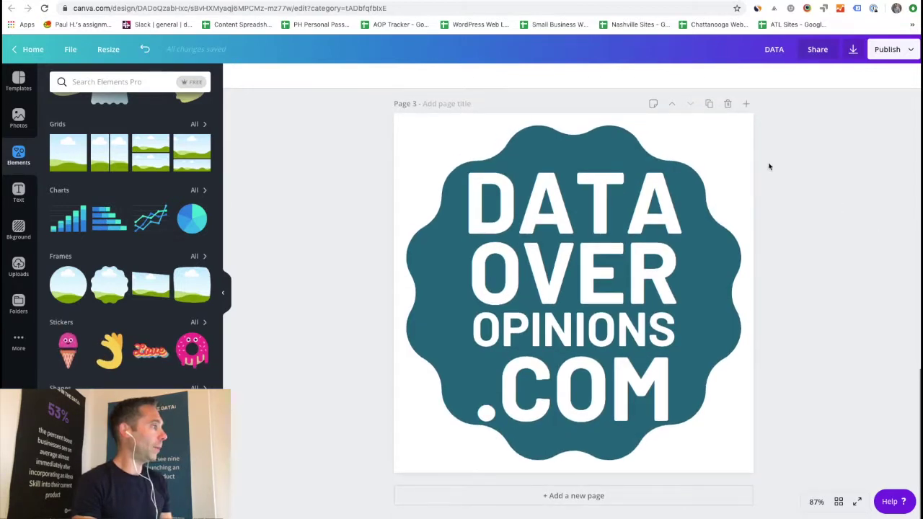
left_click(592, 193)
left_click(592, 190)
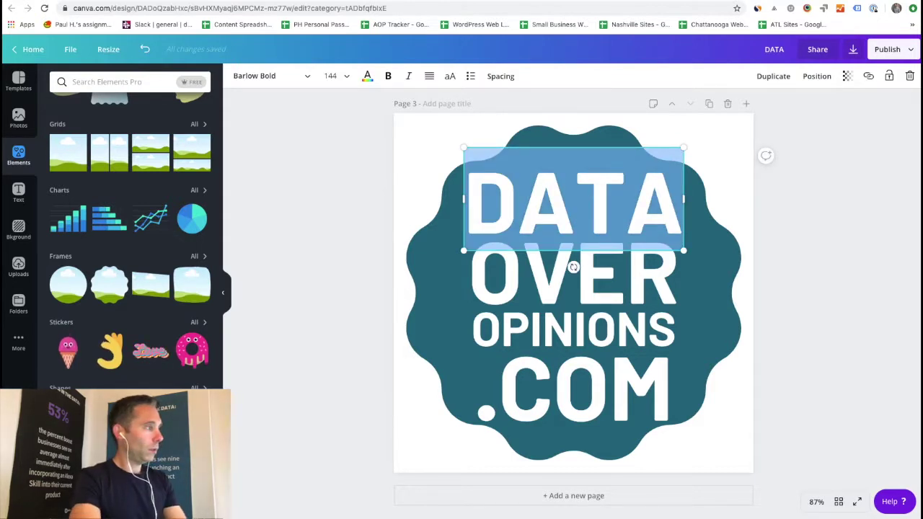
type("NEW")
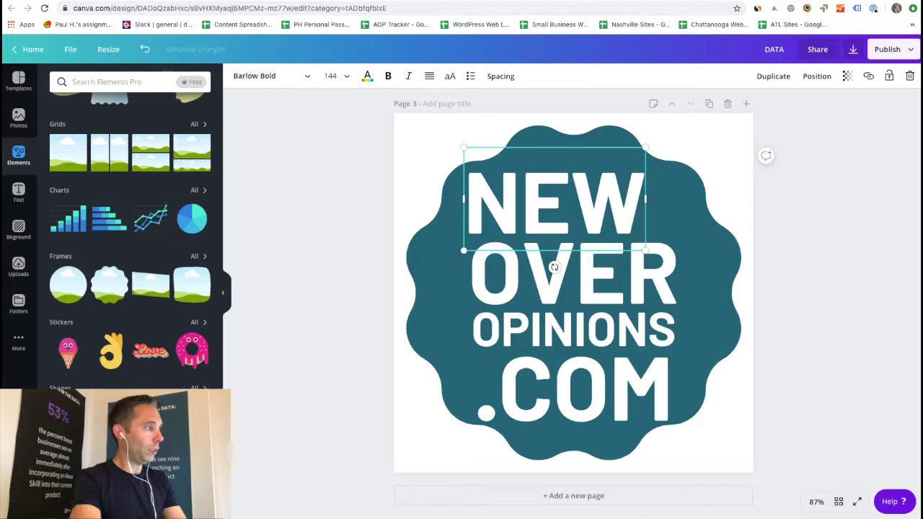
Replace OVER with WEBSITE and set that text to size 80.
left_click(603, 267)
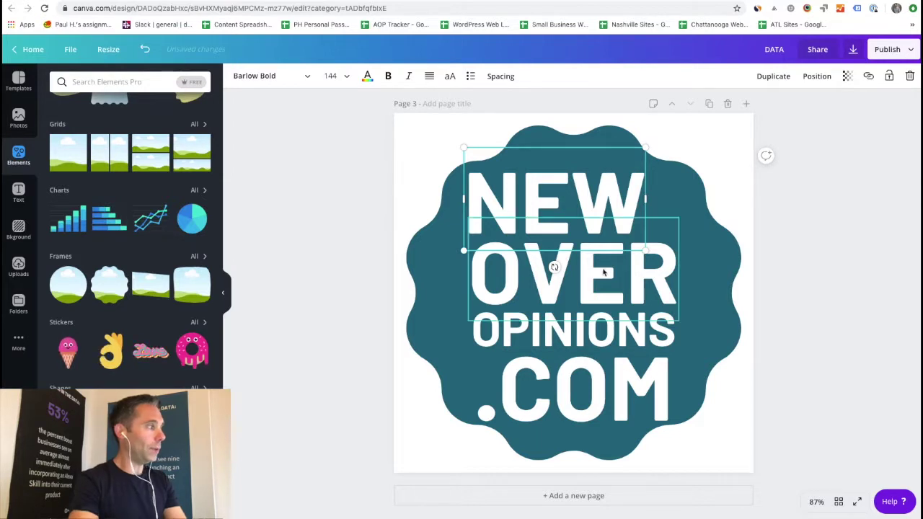
double_click(603, 269)
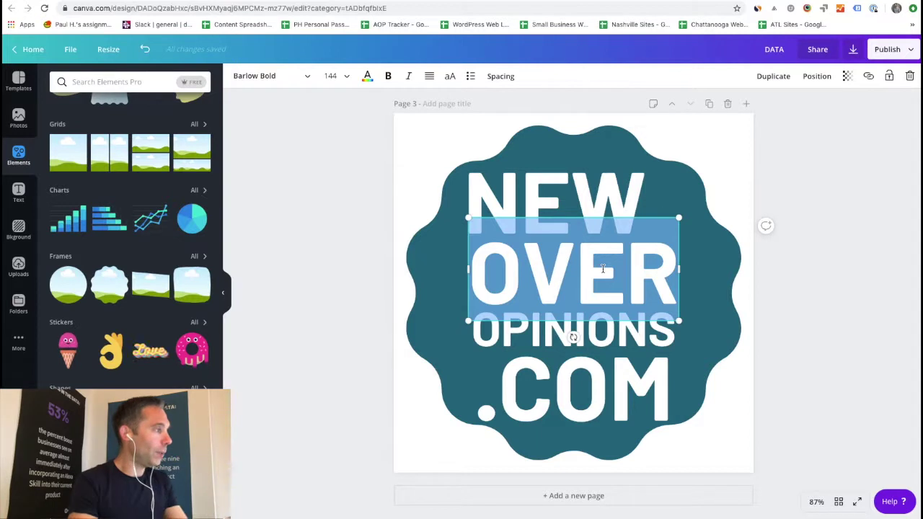
type("WEBS")
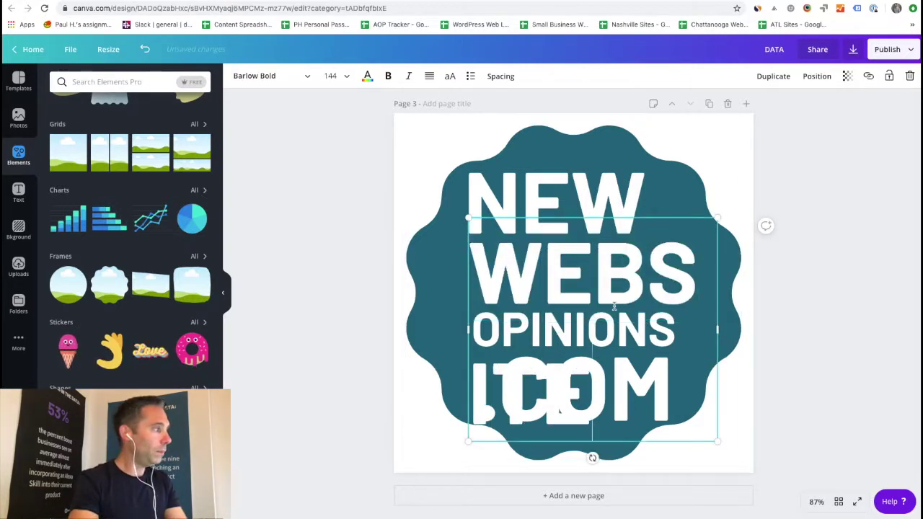
key("ctrl+a")
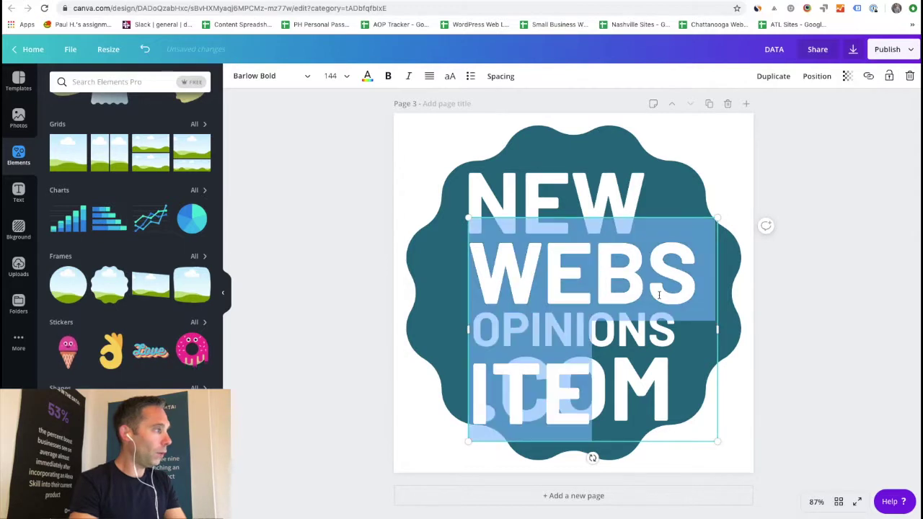
left_click(348, 77)
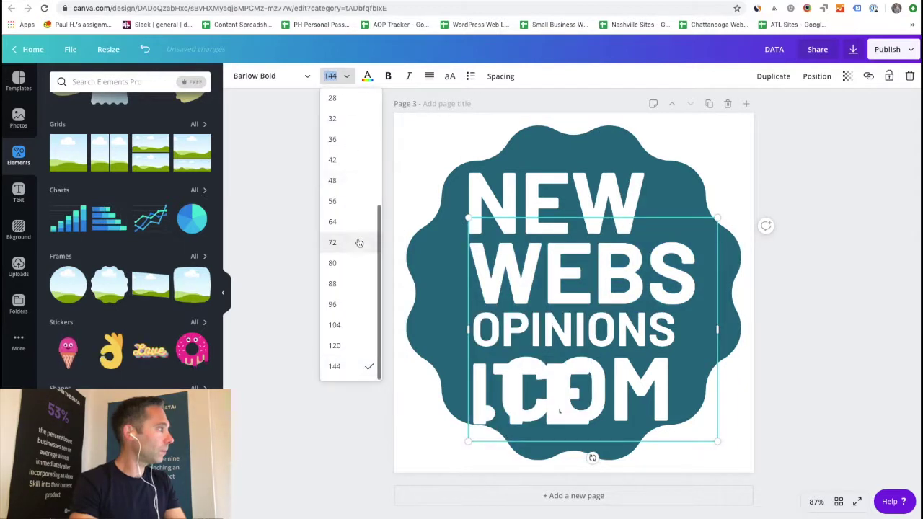
left_click(354, 263)
Delete OPINIONS and .COM, move WEBSITE below NEW, and centre NEW on the shape.
left_click(595, 313)
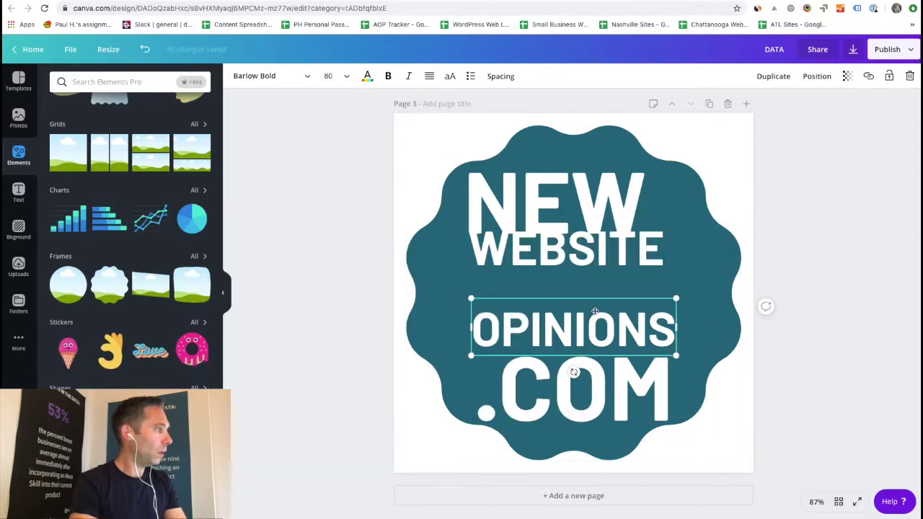
key("Delete")
left_click(608, 363)
key("Delete")
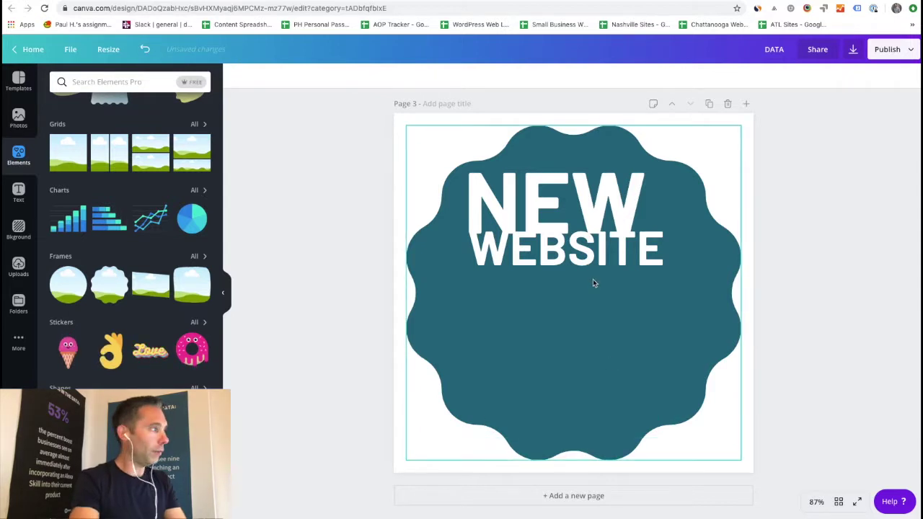
left_click_drag(593, 260, 595, 318)
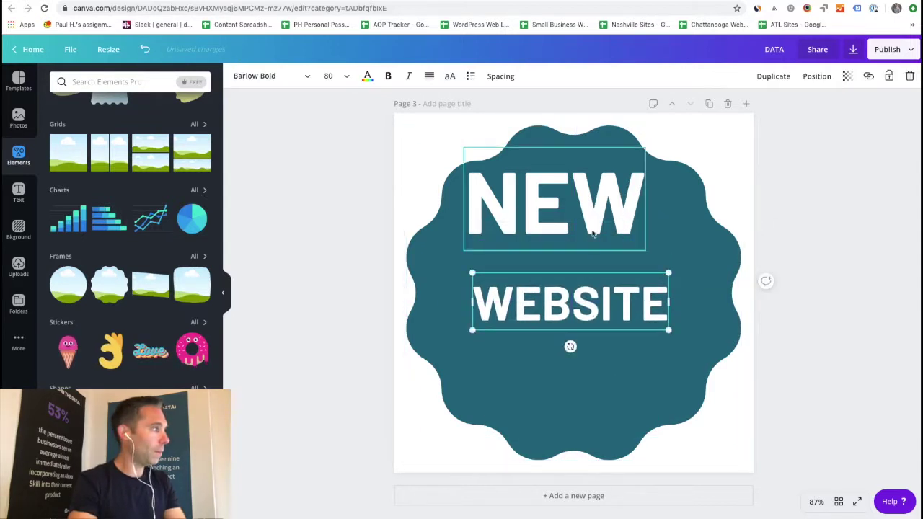
left_click(563, 210)
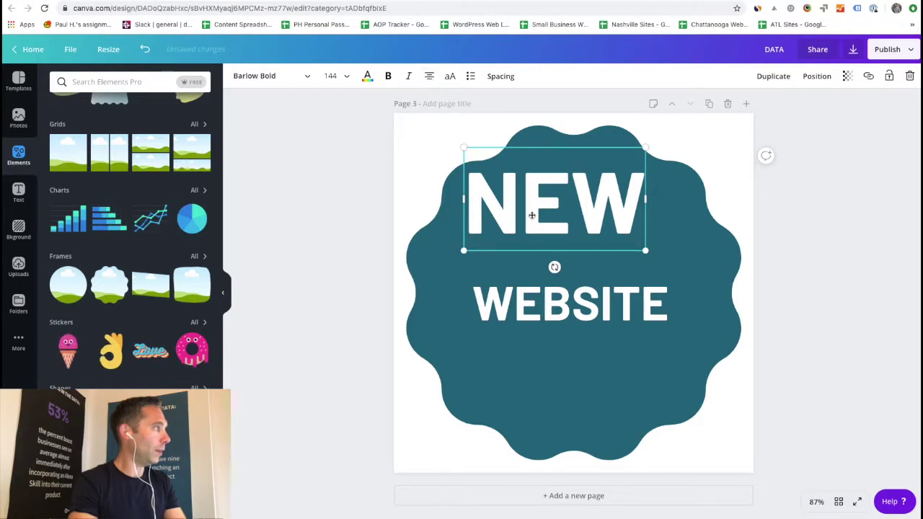
left_click_drag(531, 214, 551, 238)
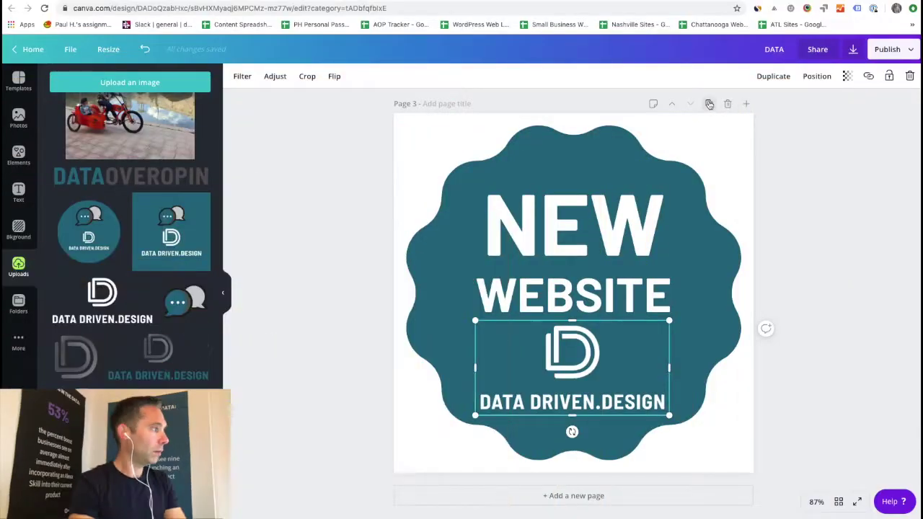
Duplicate the NEW WEBSITE page and delete NEW from the copy.
left_click(710, 104)
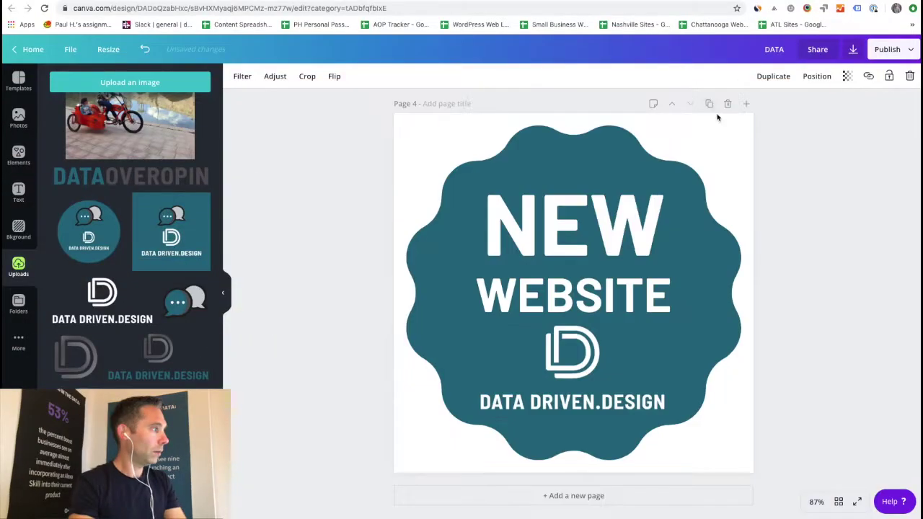
left_click(624, 234)
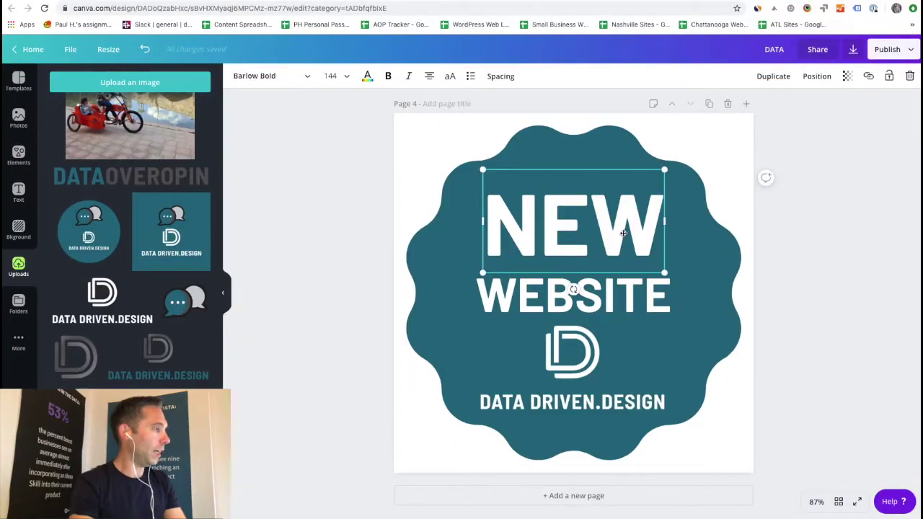
key("Delete")
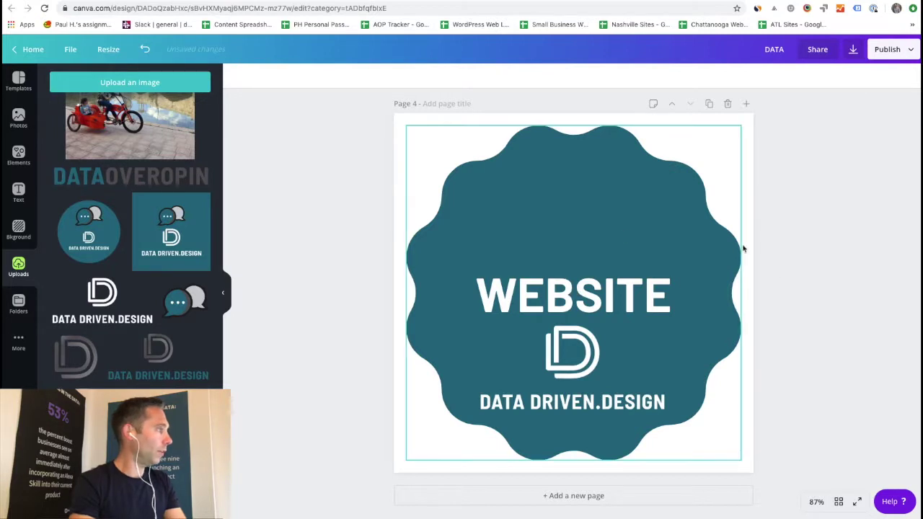
scroll(796, 288, "up", 5)
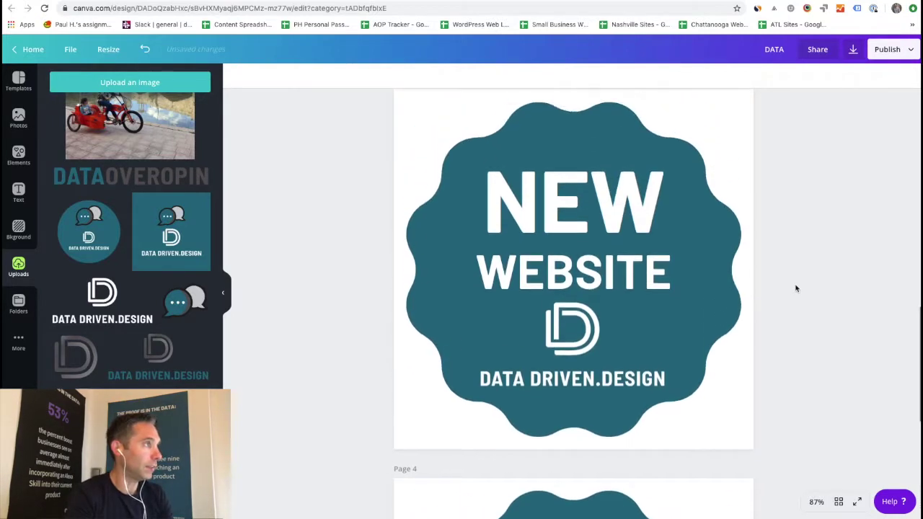
scroll(797, 289, "up", 1)
Set the Canva download file type to PNG with only Page 3 selected.
left_click(851, 50)
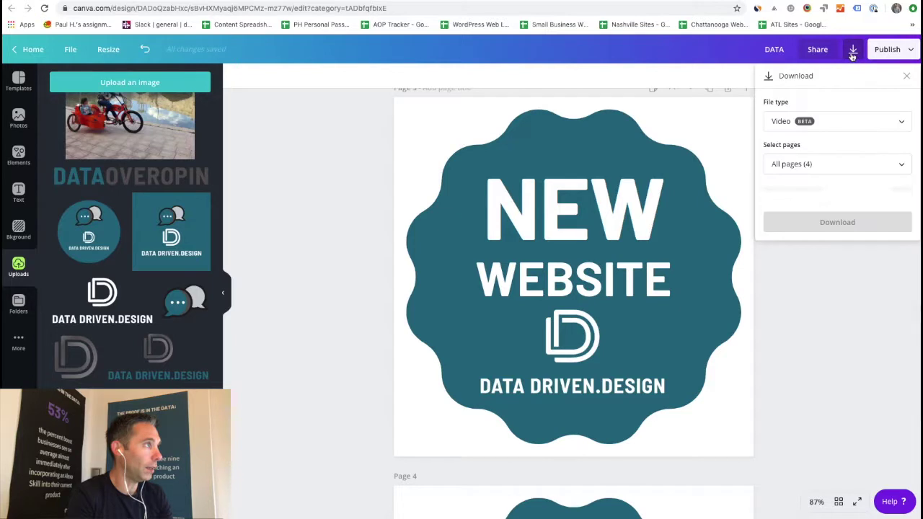
left_click(815, 122)
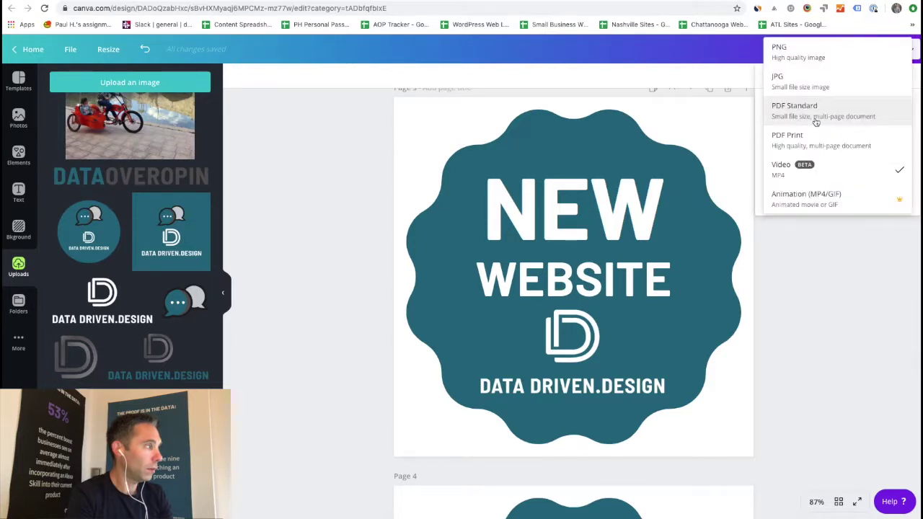
left_click(811, 57)
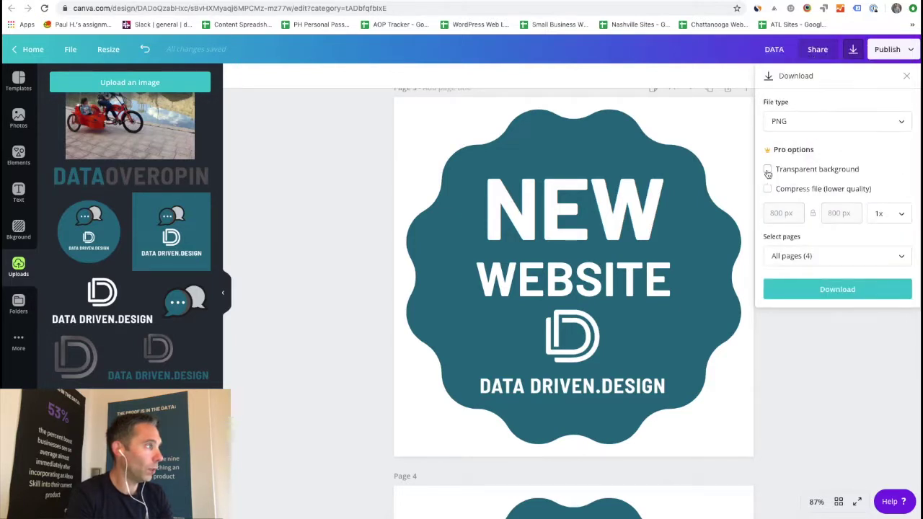
left_click(799, 256)
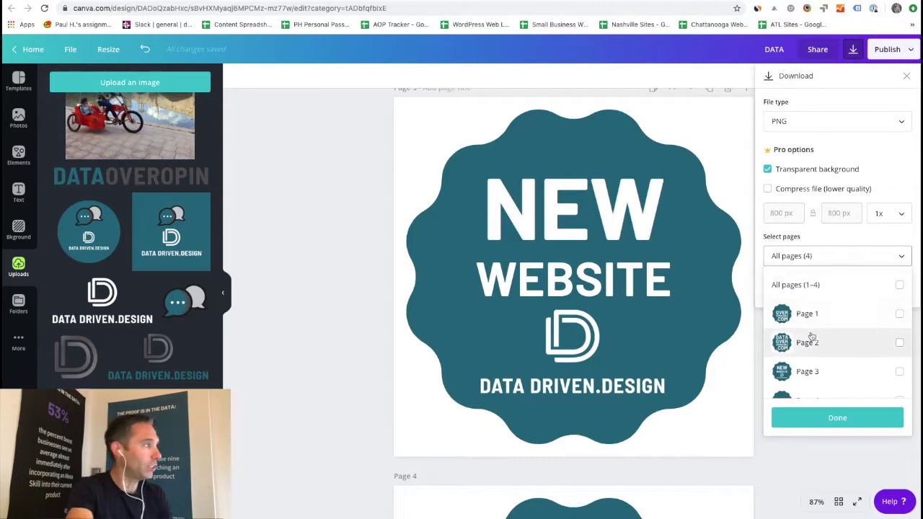
left_click(817, 369)
scroll(818, 368, "down", 1)
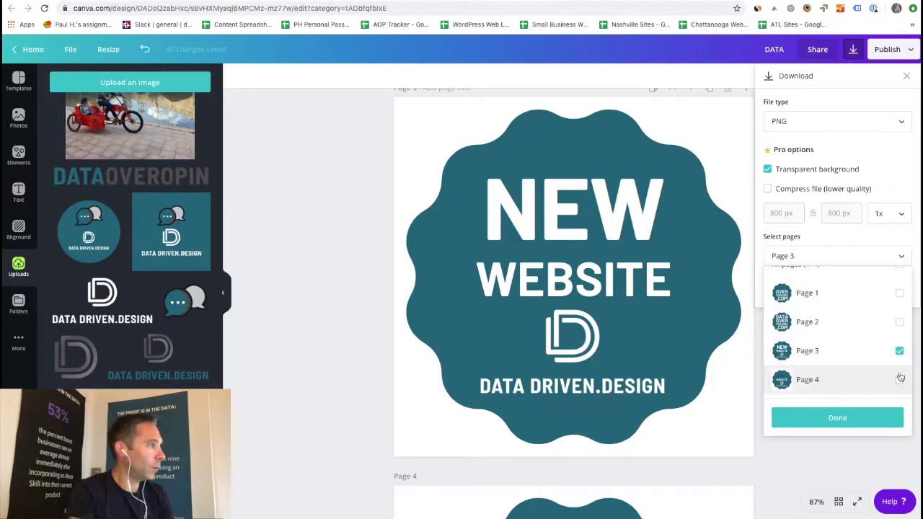
left_click(850, 418)
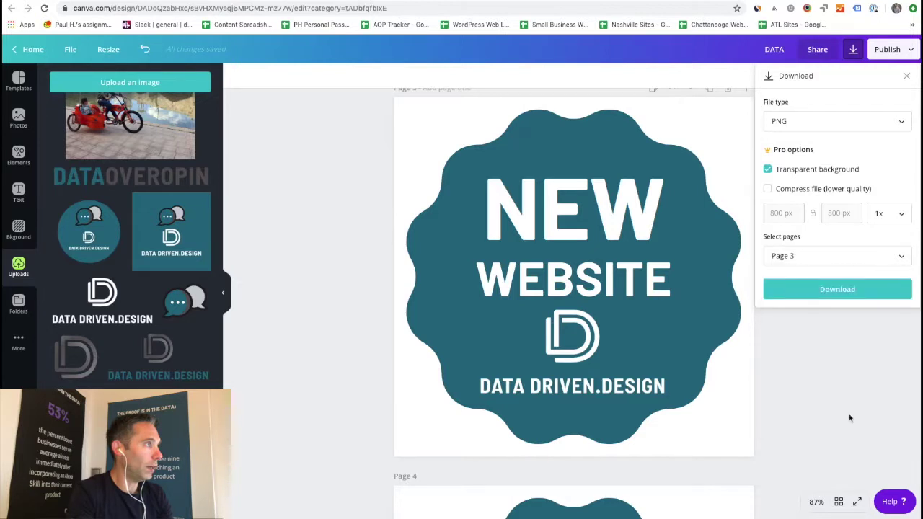
Change the page selection to Page 4 only and start the PNG download.
left_click(836, 261)
scroll(826, 370, "down", 1)
left_click(829, 380)
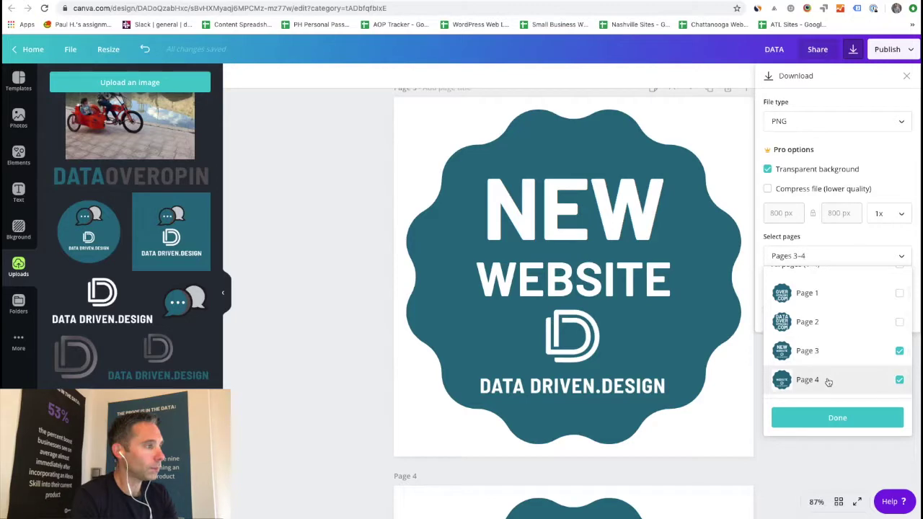
left_click(880, 358)
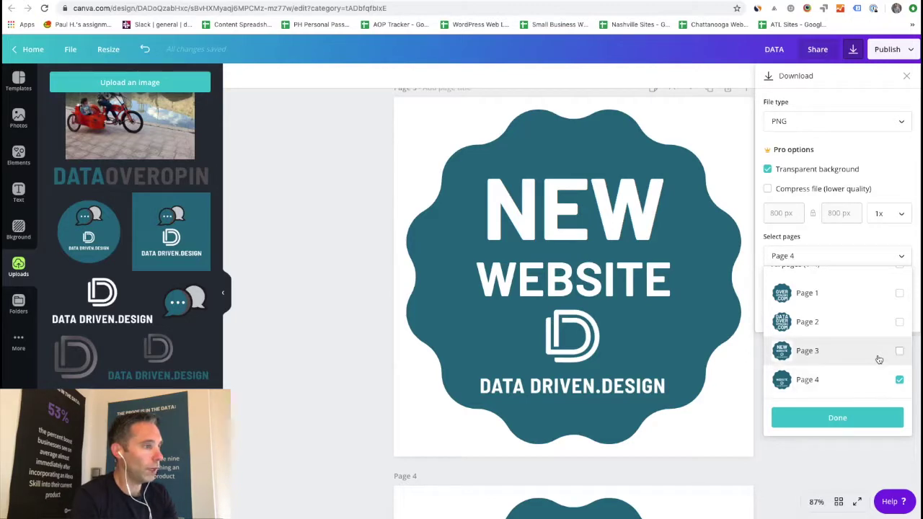
left_click(856, 419)
left_click(837, 293)
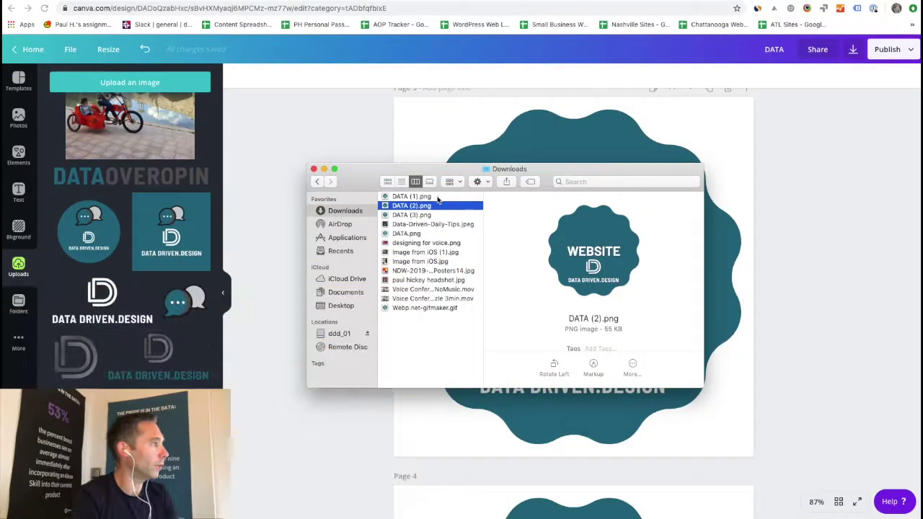
Flip between the DATA (2).png and DATA (3).png previews in Downloads to compare the frames.
left_click(437, 198)
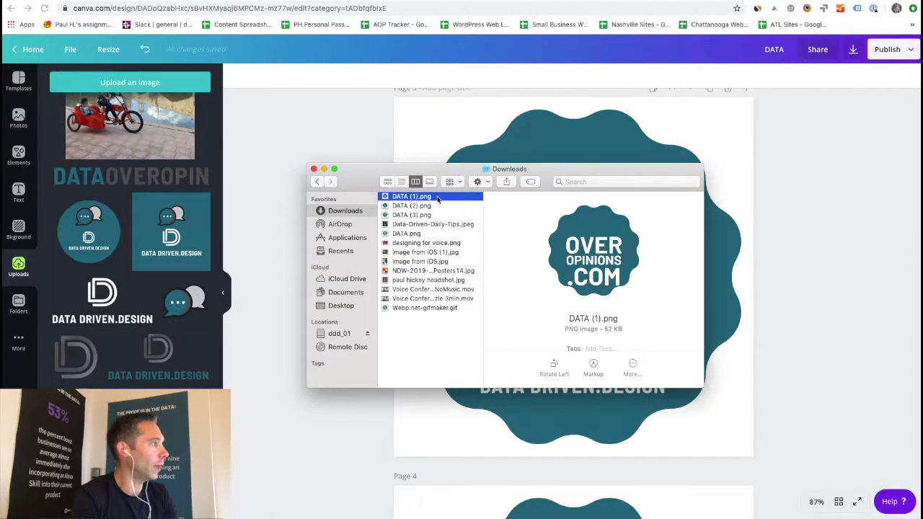
key("Down")
key("Down")
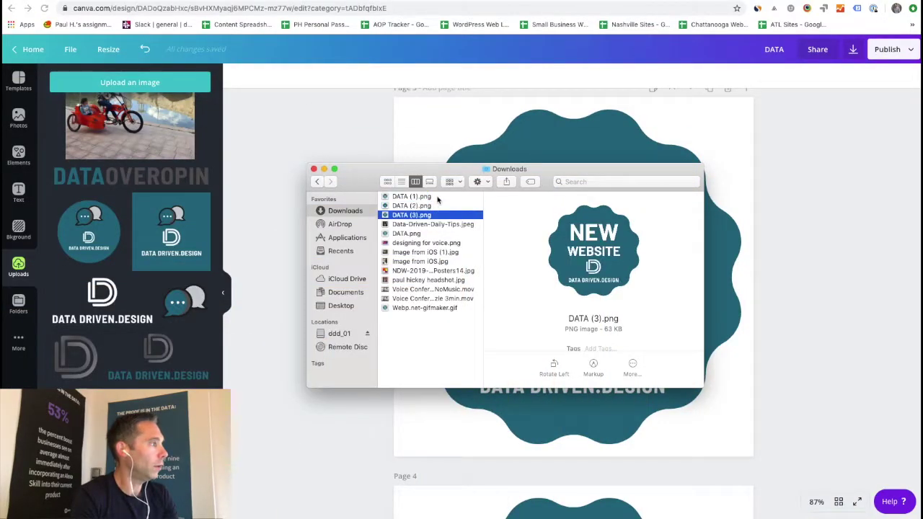
key("Up")
key("Down")
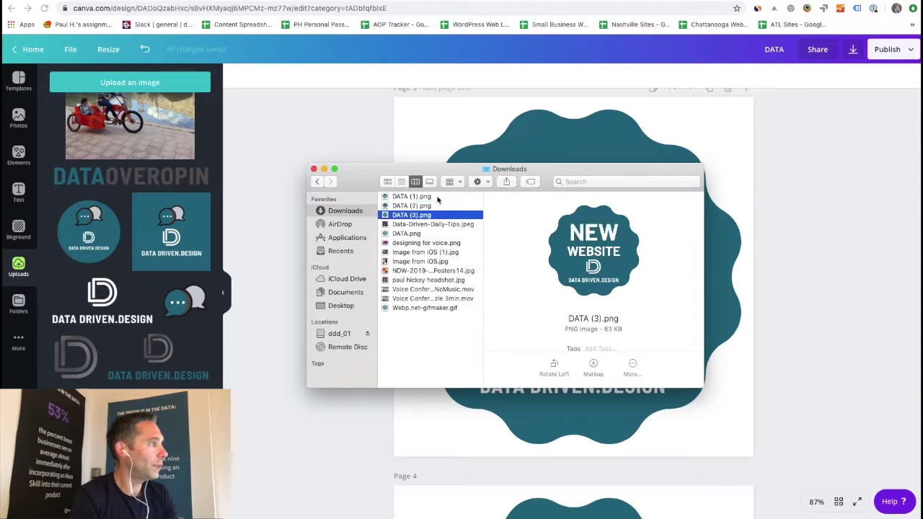
key("Up")
key("Down")
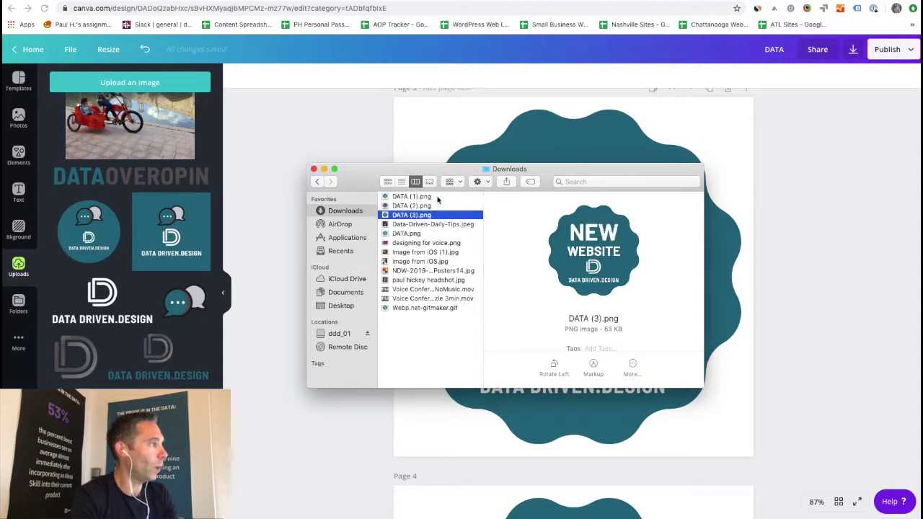
key("Up")
key("Down")
key("Up")
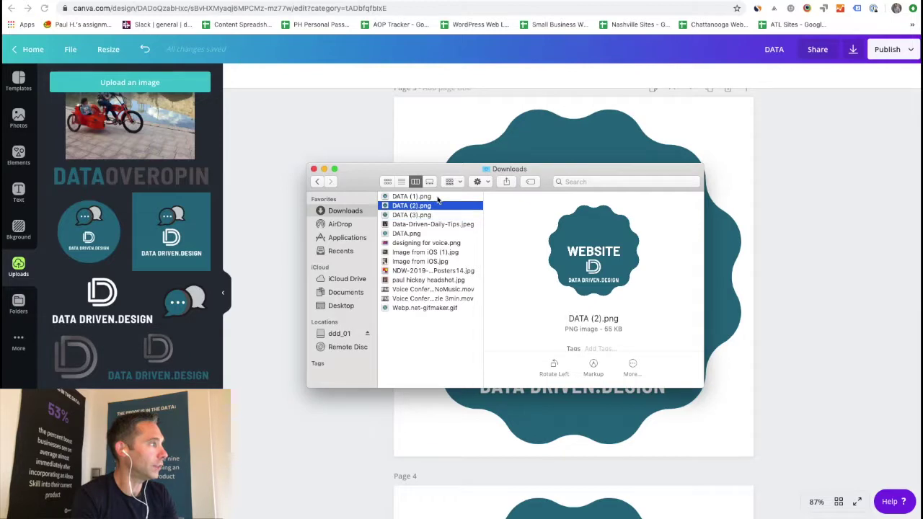
key("Down")
key("Up")
key("Down")
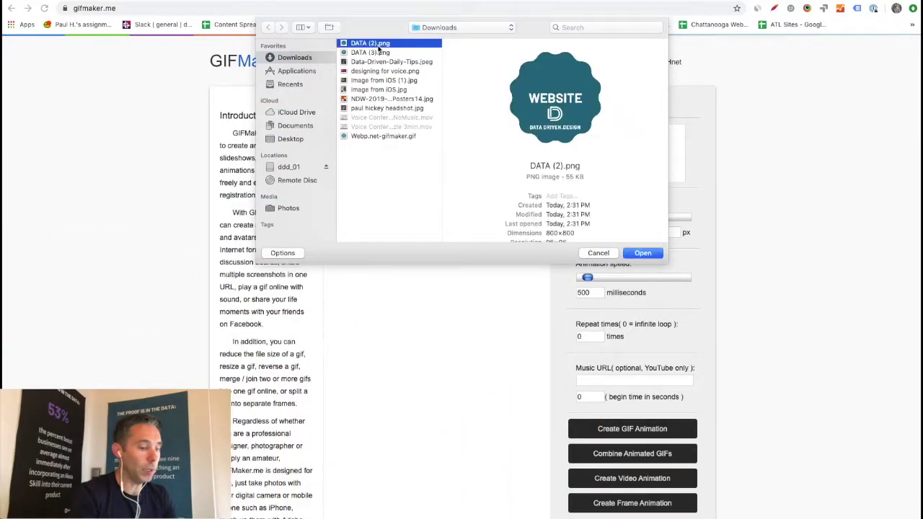
Upload DATA (2).png and DATA (3).png to GIFMaker.me, create the 200 ms GIF, and download it.
left_click(378, 52, "shift")
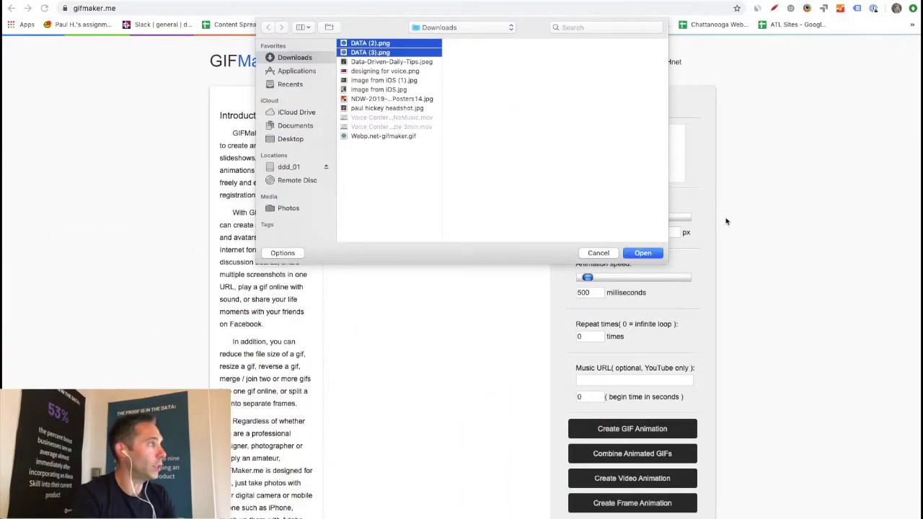
left_click(644, 257)
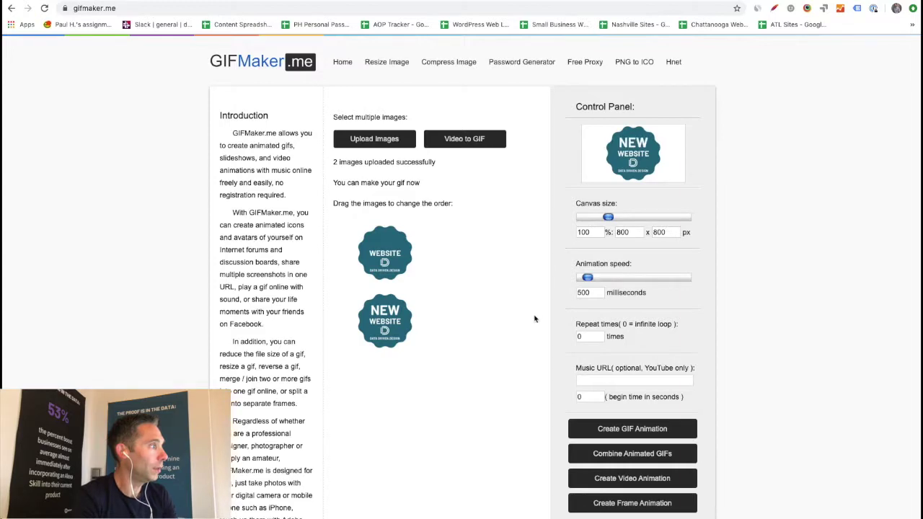
scroll(532, 315, "down", 1)
scroll(535, 319, "down", 3)
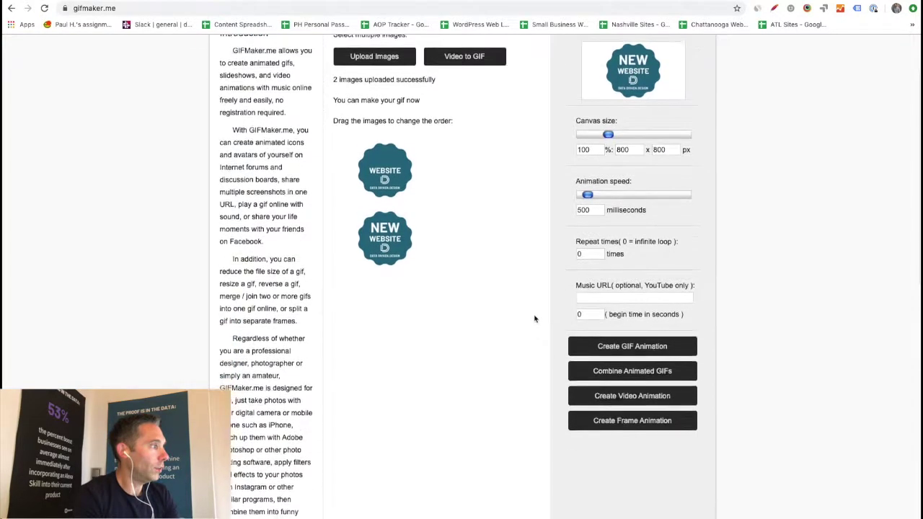
left_click(618, 345)
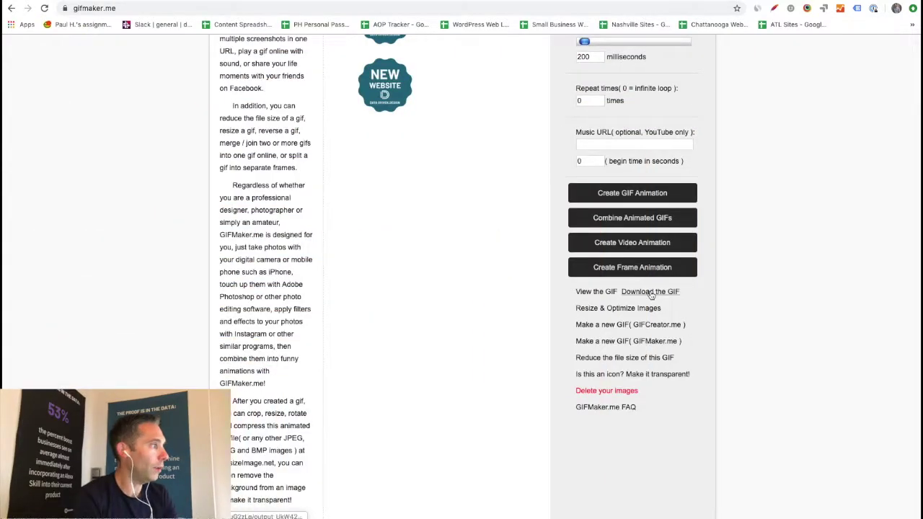
left_click(651, 293)
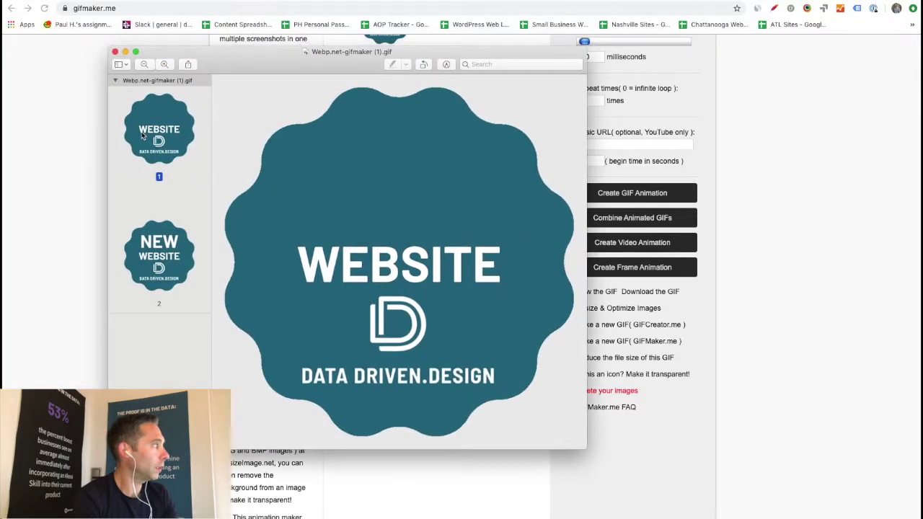
Step through both frames of the downloaded GIF in Preview, then close it.
key("Down")
left_click(159, 155)
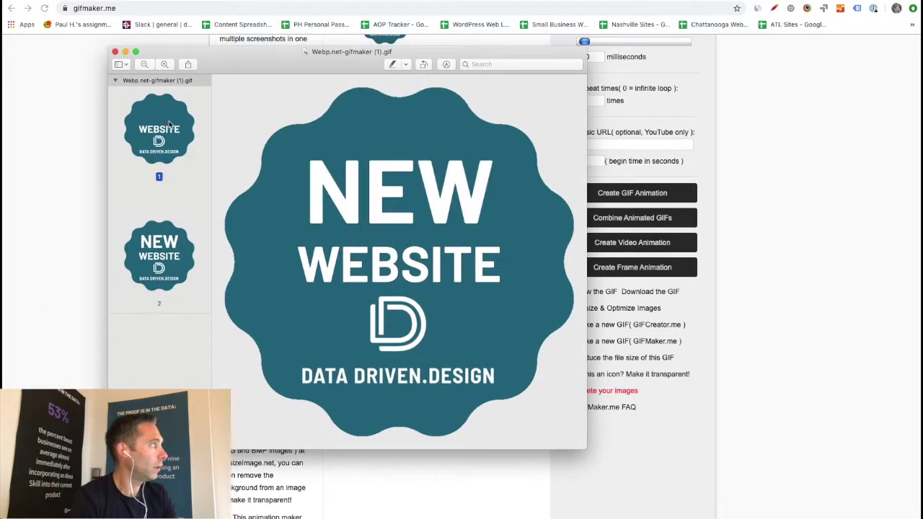
left_click(162, 249)
left_click(158, 153)
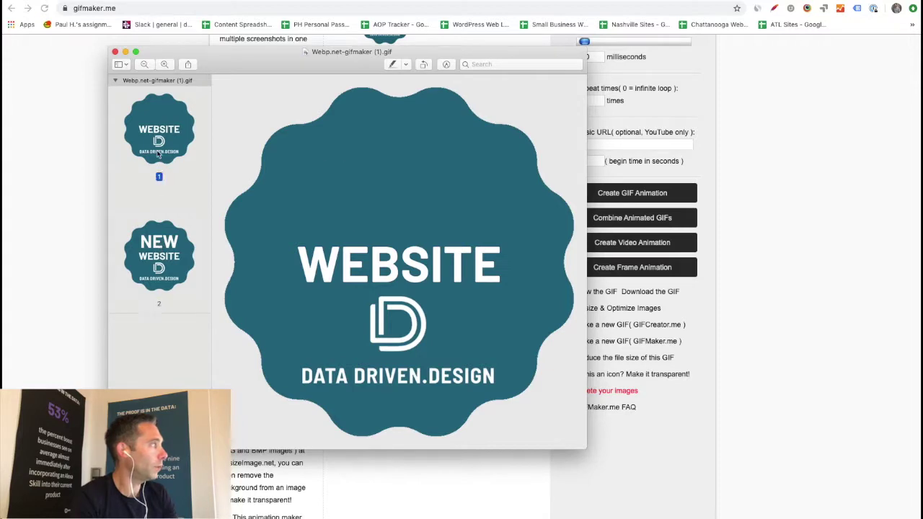
left_click(115, 52)
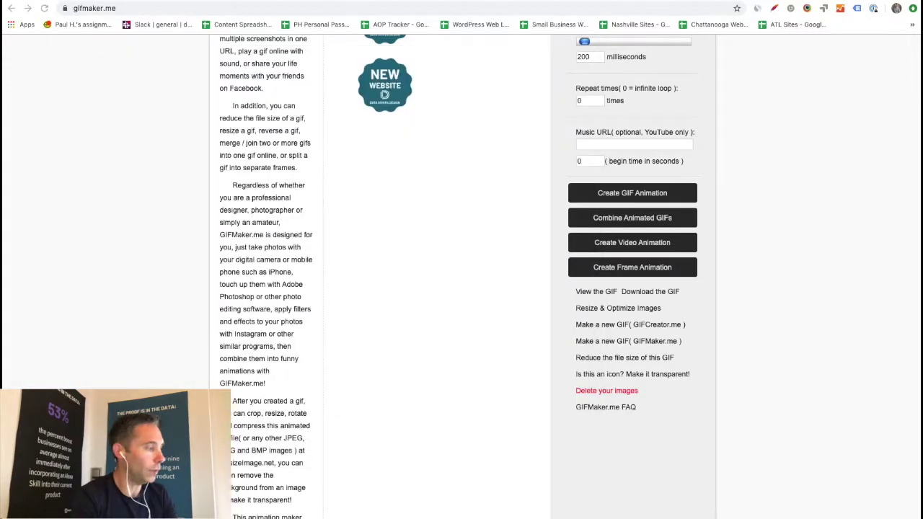
Select Webp.net-gifmaker (1).gif in the Downloads folder and return to the browser.
key("super+Tab")
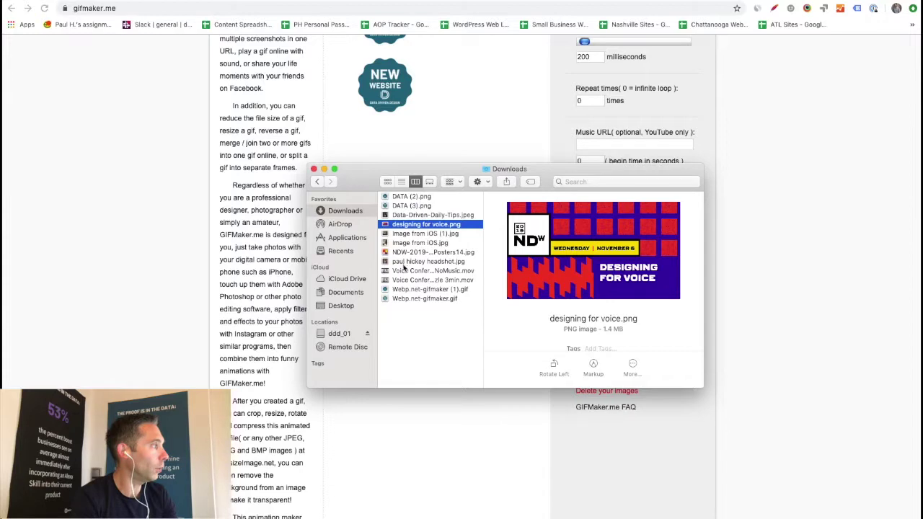
left_click(416, 289)
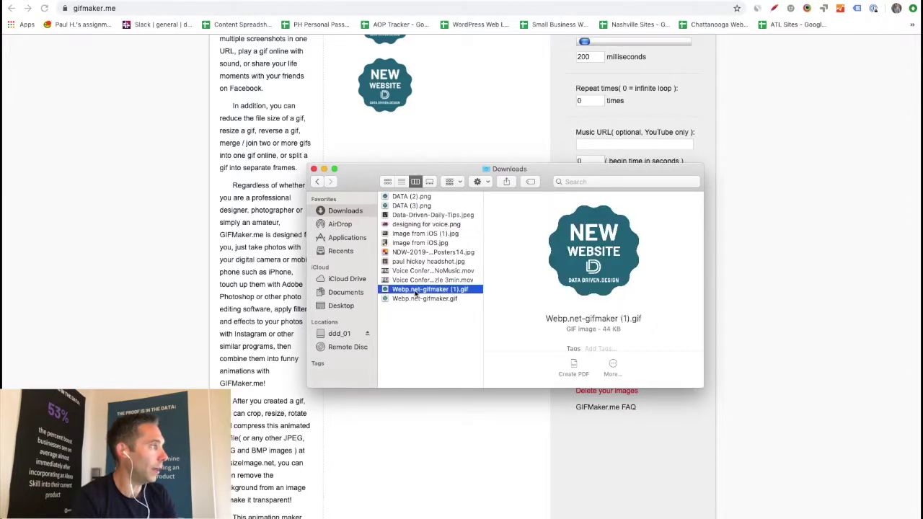
left_click(460, 411)
Start a new GIPHY upload with Webp.net-gifmaker (1).gif chosen from the computer.
left_click(570, 3)
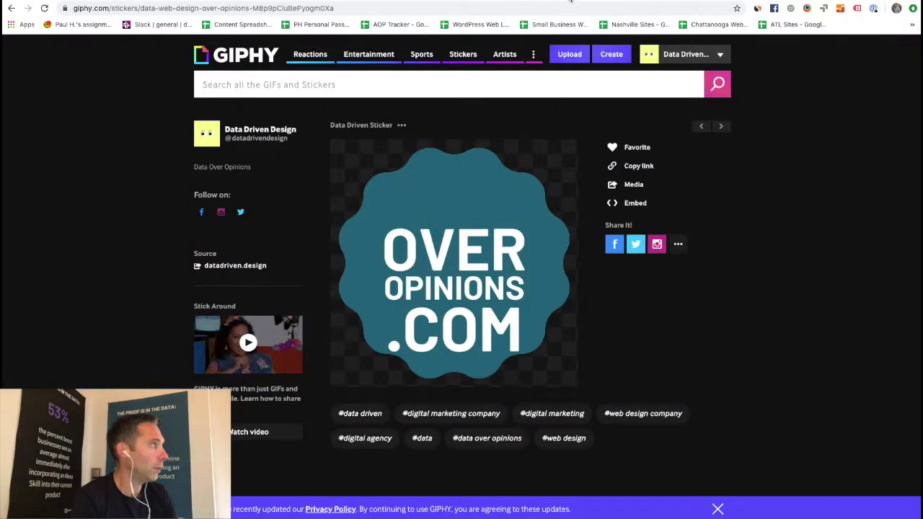
left_click(574, 58)
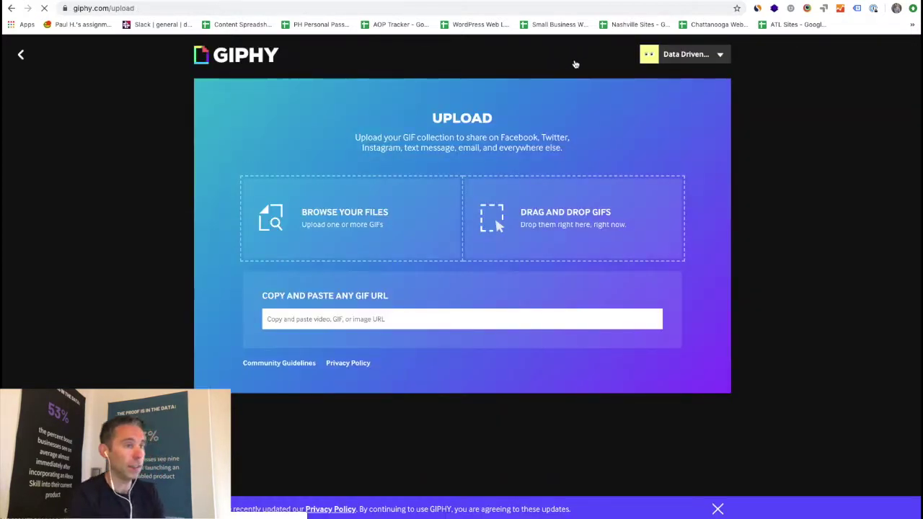
left_click(355, 218)
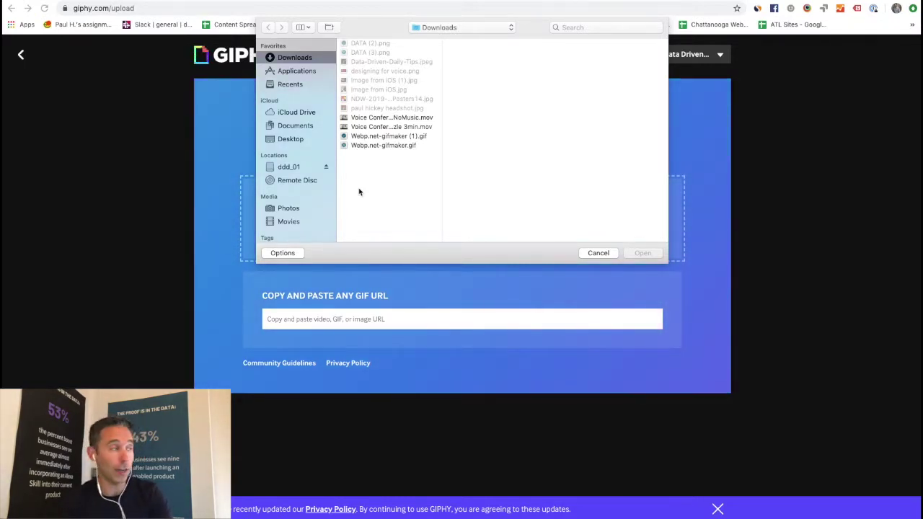
double_click(382, 137)
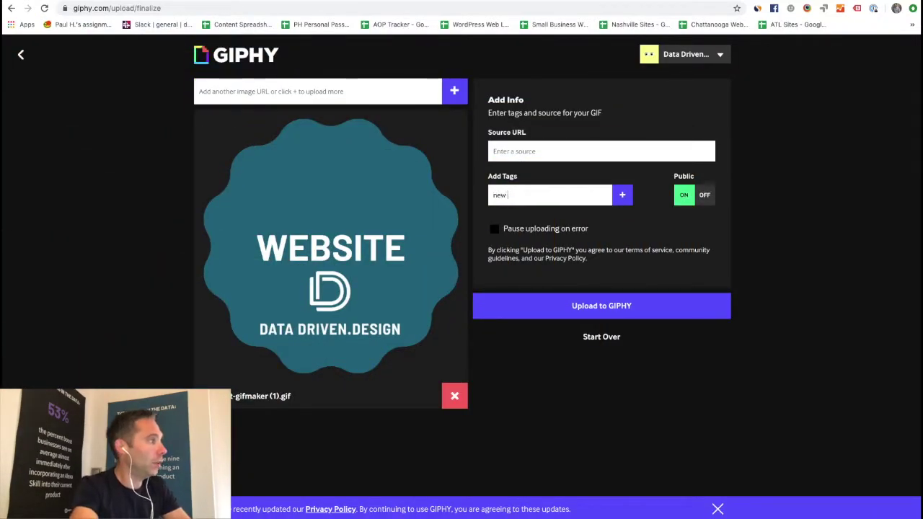
Tag the GIF new website, website new, web design, website design, then continue to upload more GIFs.
type("new website")
left_click(624, 195)
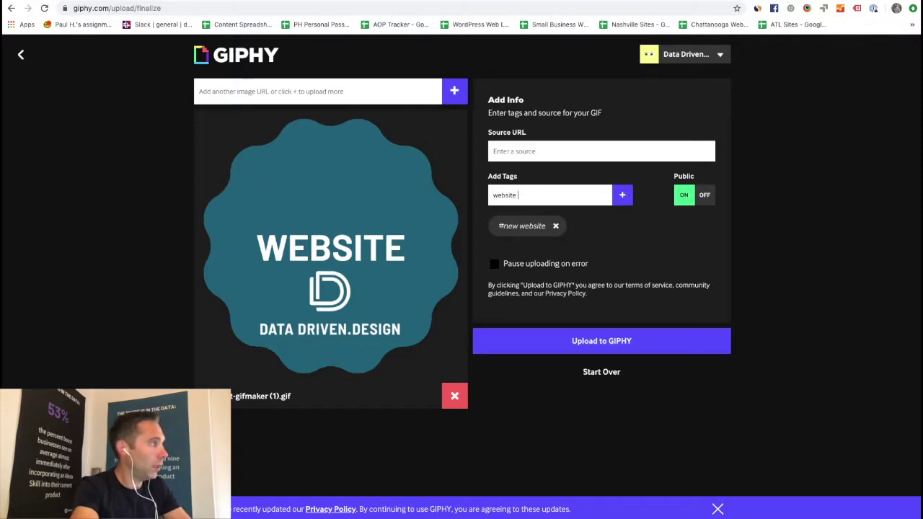
left_click(625, 197)
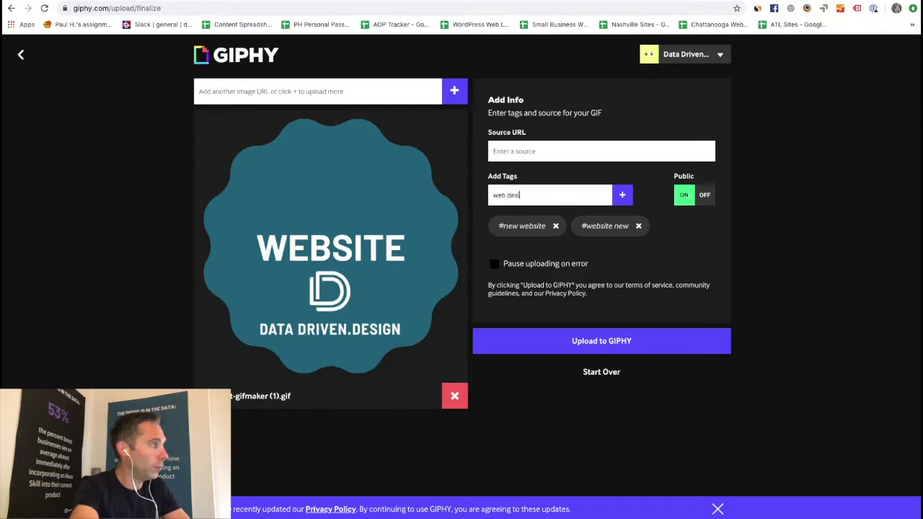
left_click(624, 199)
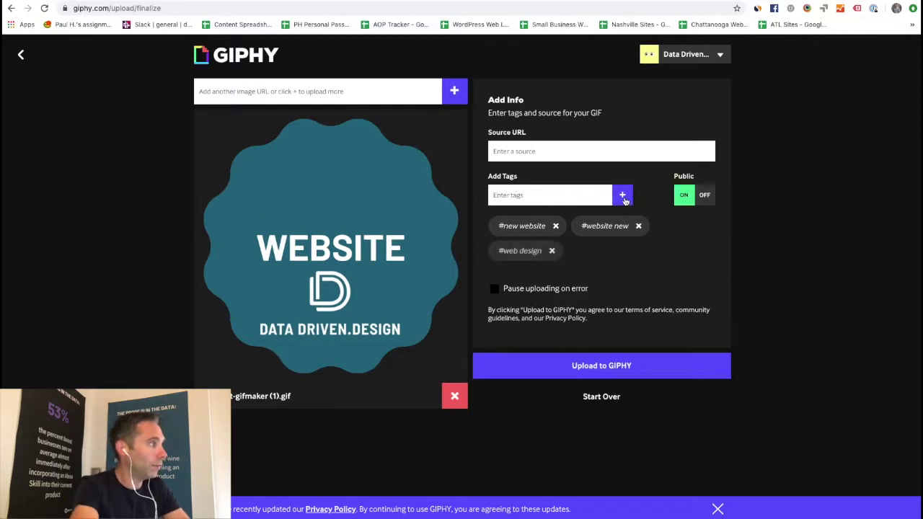
left_click(589, 192)
type("we")
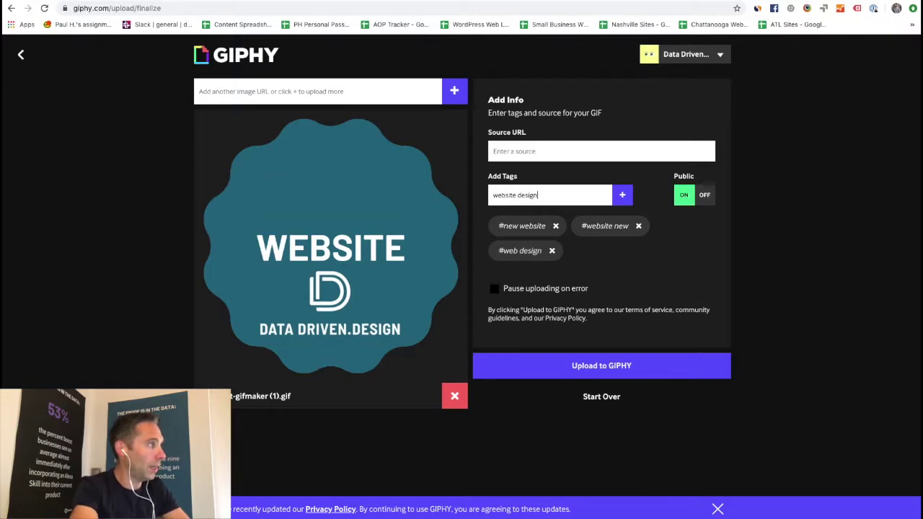
type("bsite design")
left_click(624, 196)
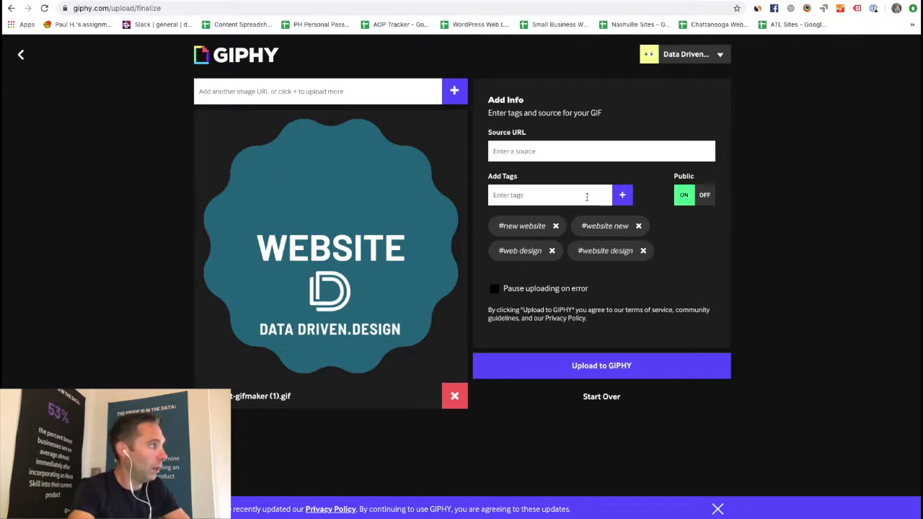
type("web dev")
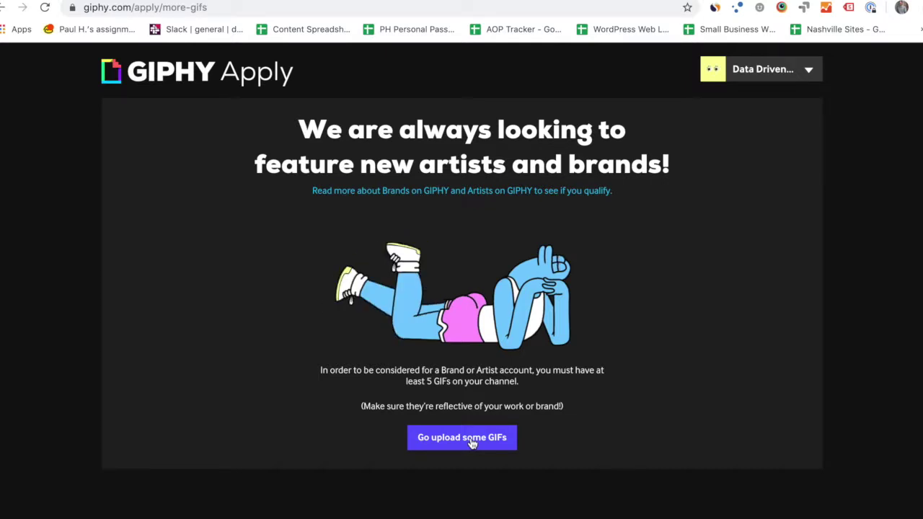
left_click(472, 443)
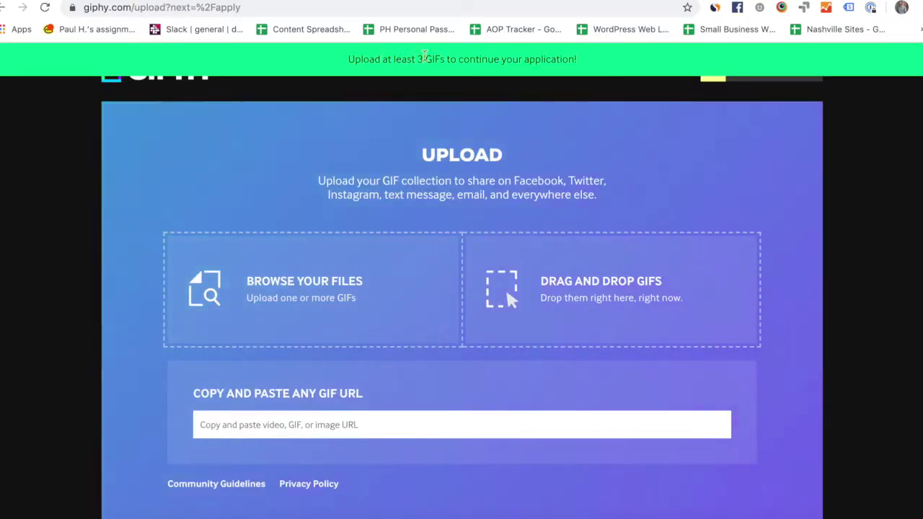